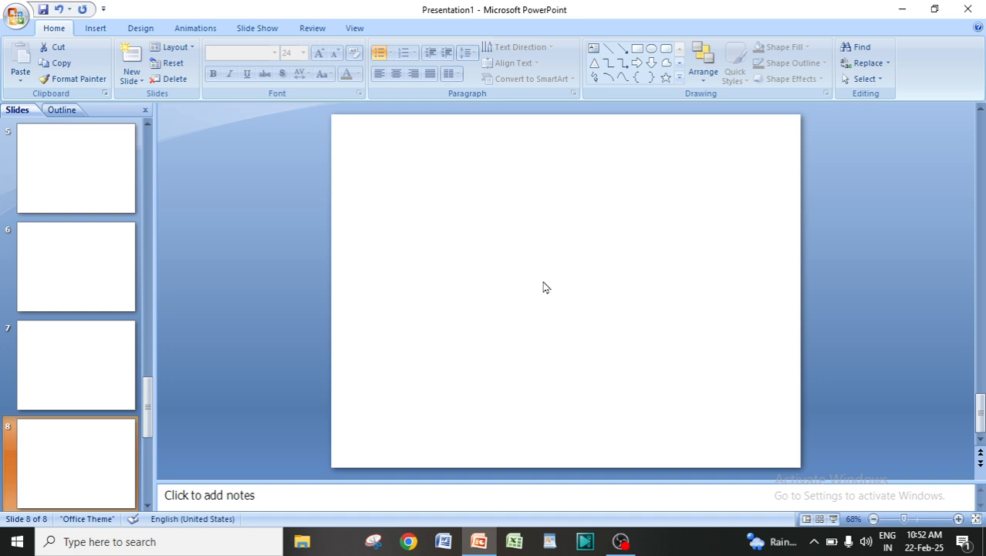
{"action": "left_click", "coordinate": [66, 346]}
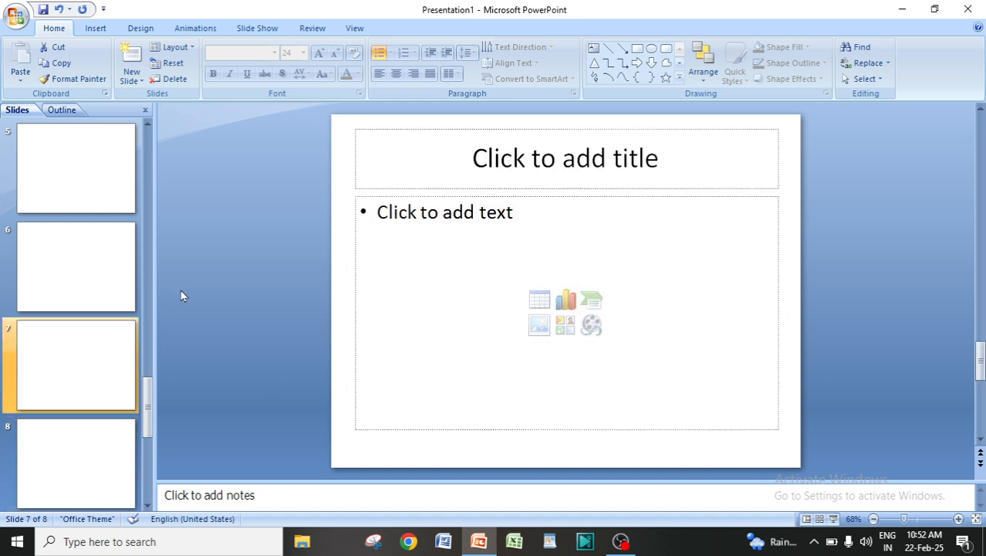
{"action": "left_click", "coordinate": [137, 81]}
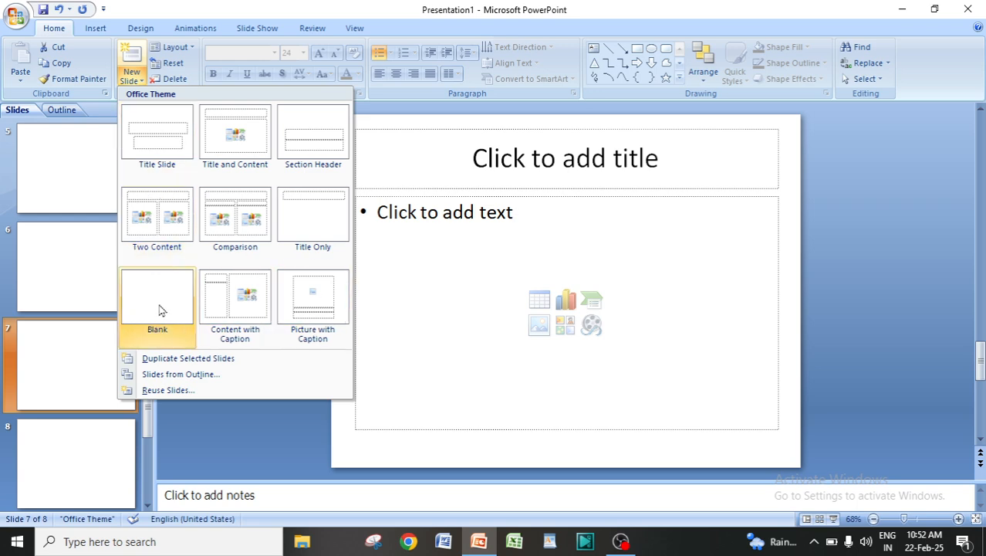
{"action": "left_click", "coordinate": [249, 436]}
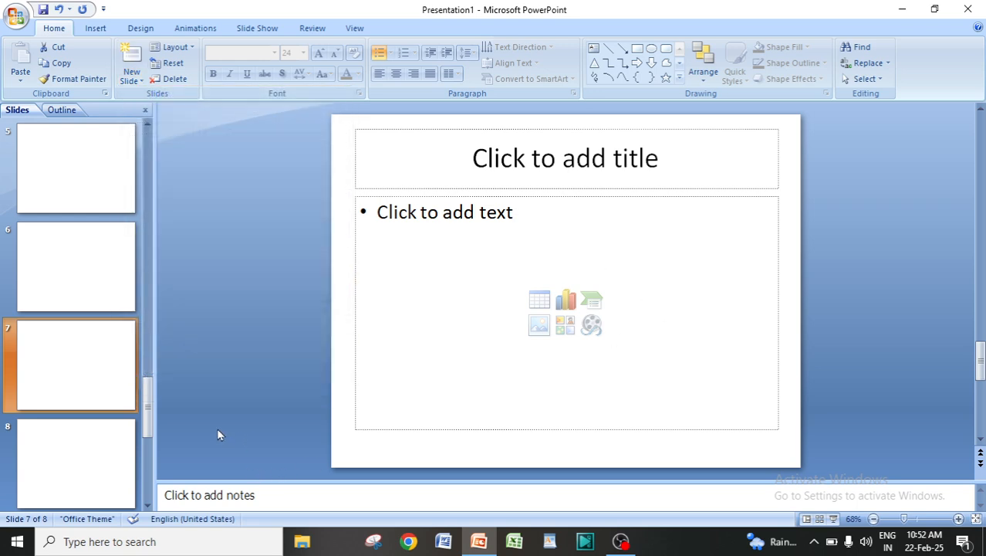
Add a new slide with the Blank layout after slide 8
{"action": "scroll", "coordinate": [128, 497], "scroll_direction": "down", "scroll_amount": 1}
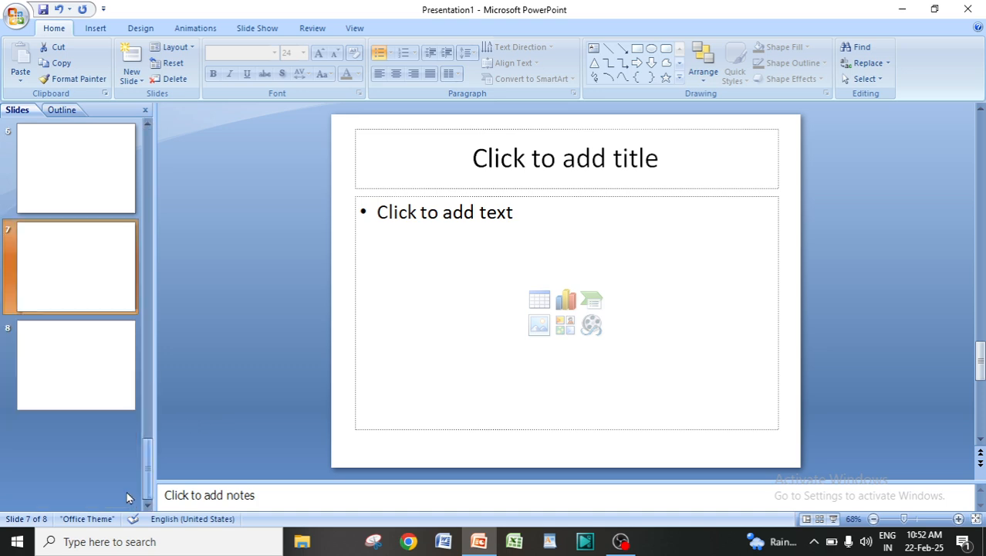
{"action": "left_click", "coordinate": [41, 356]}
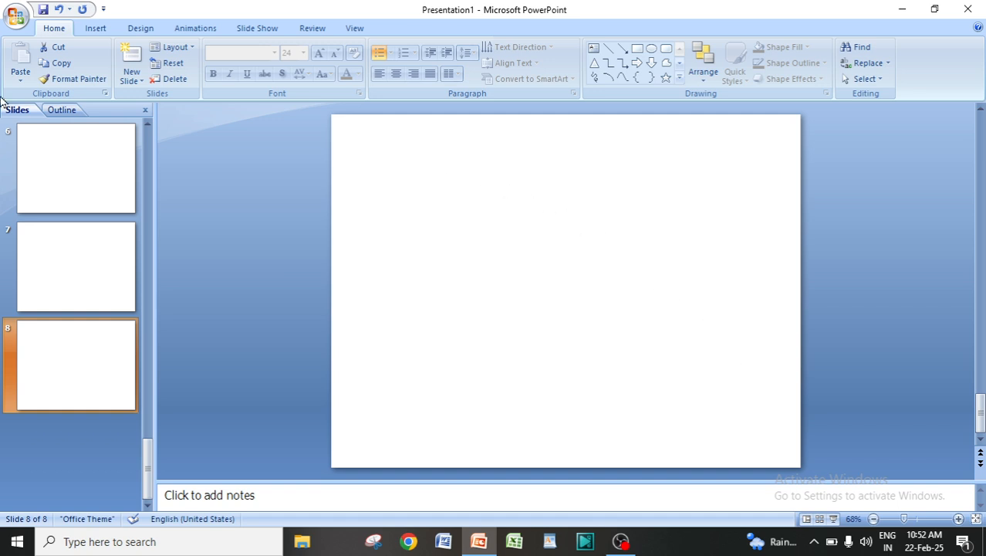
{"action": "left_click", "coordinate": [141, 81]}
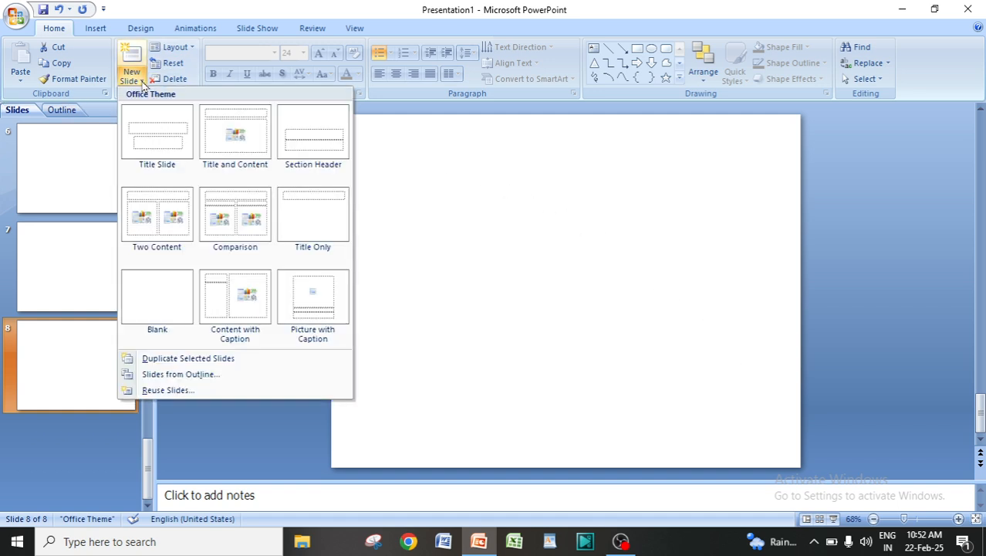
{"action": "left_click", "coordinate": [131, 309]}
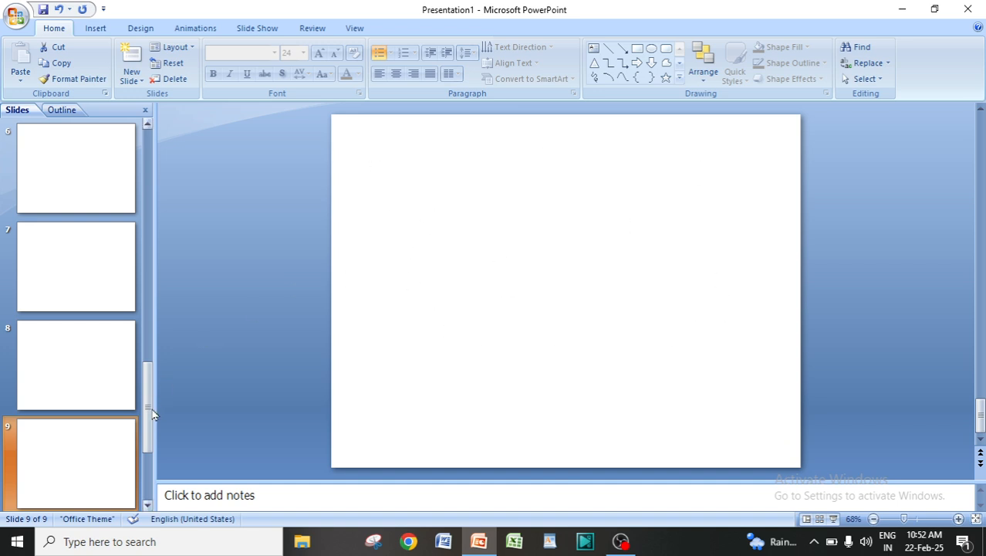
Compare the layouts offered for new slides with those offered for changing the current slide's layout
{"action": "left_click", "coordinate": [141, 81]}
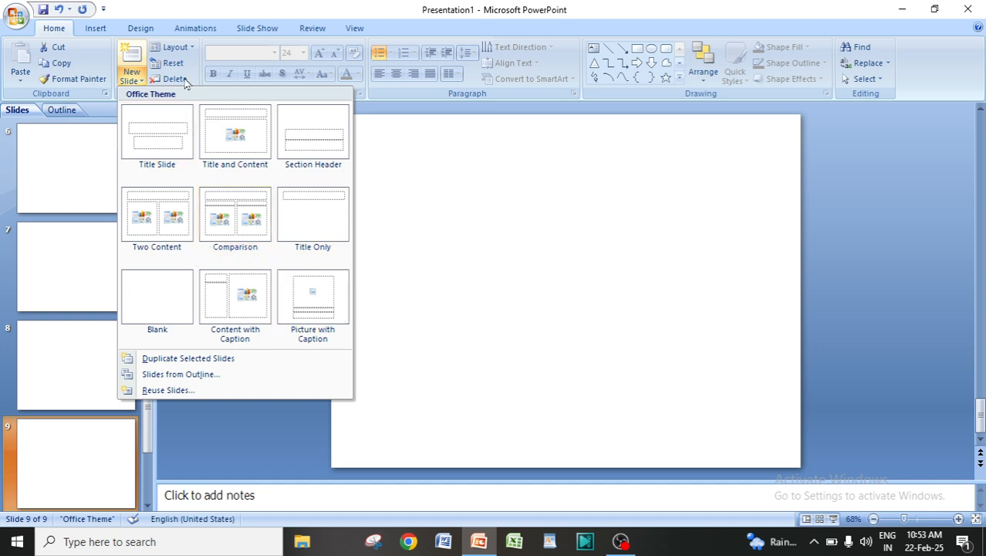
{"action": "left_click", "coordinate": [192, 45]}
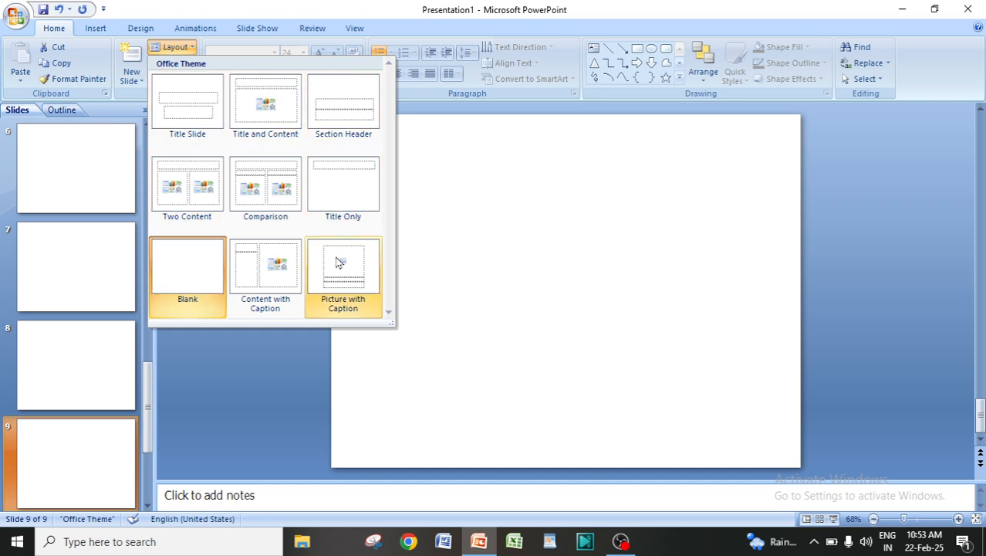
{"action": "left_click", "coordinate": [137, 91]}
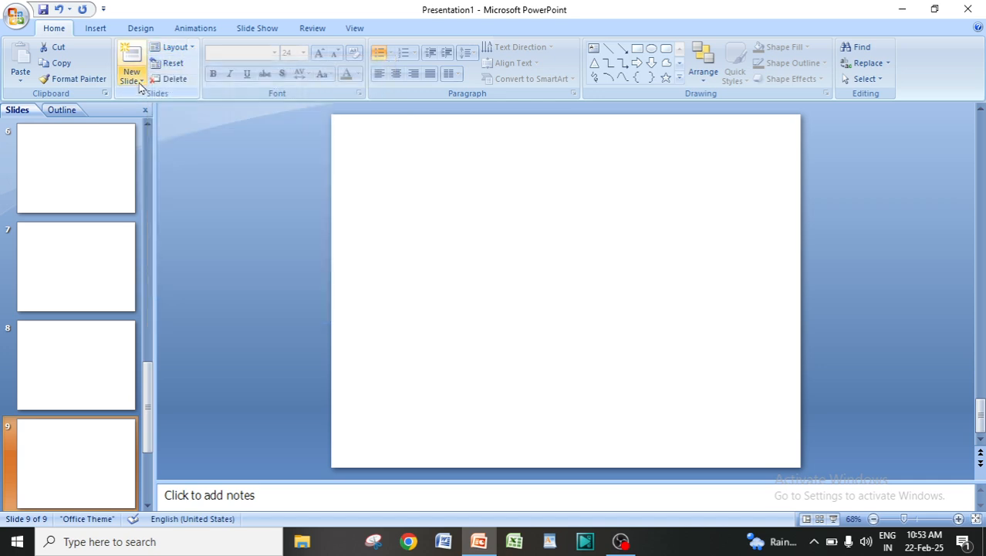
{"action": "left_click", "coordinate": [133, 81]}
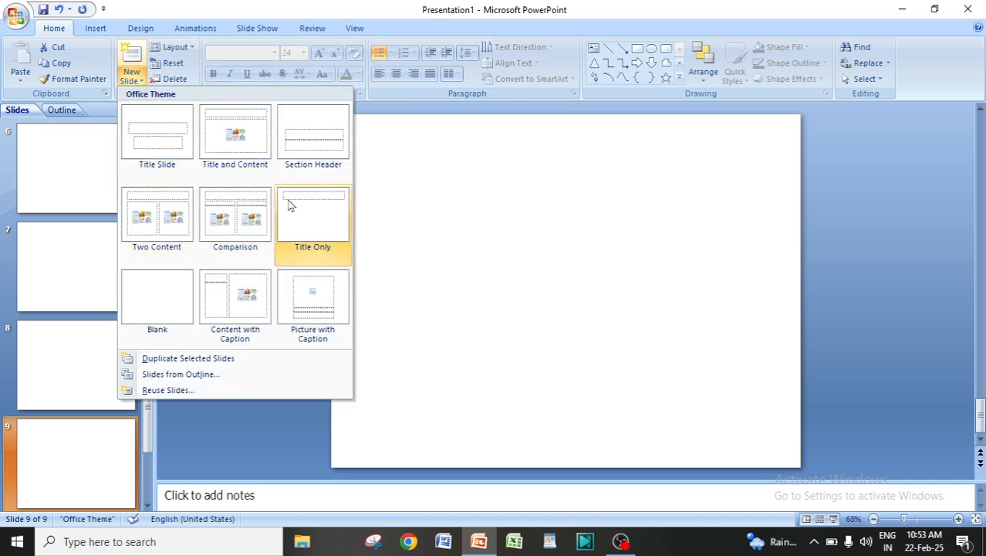
{"action": "left_click", "coordinate": [399, 120]}
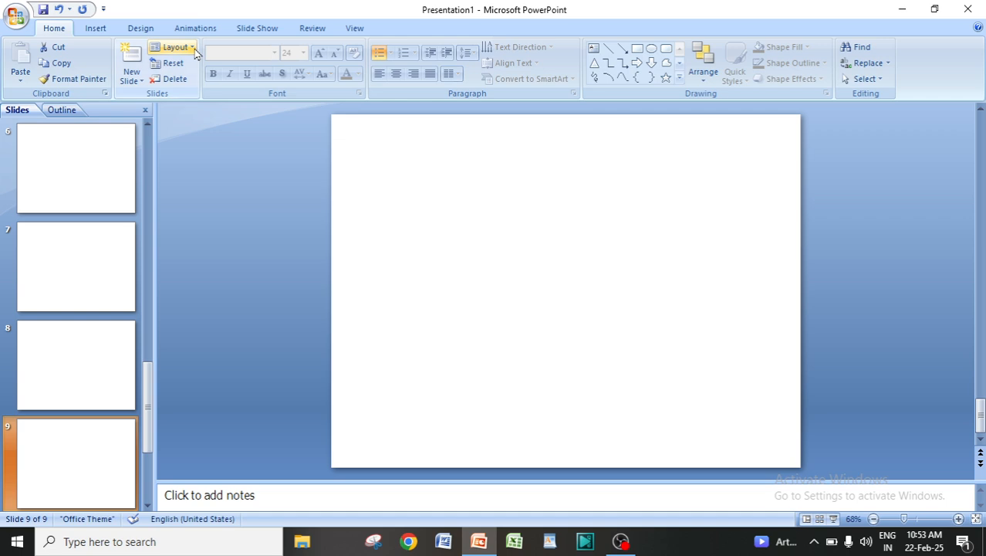
{"action": "left_click", "coordinate": [193, 47]}
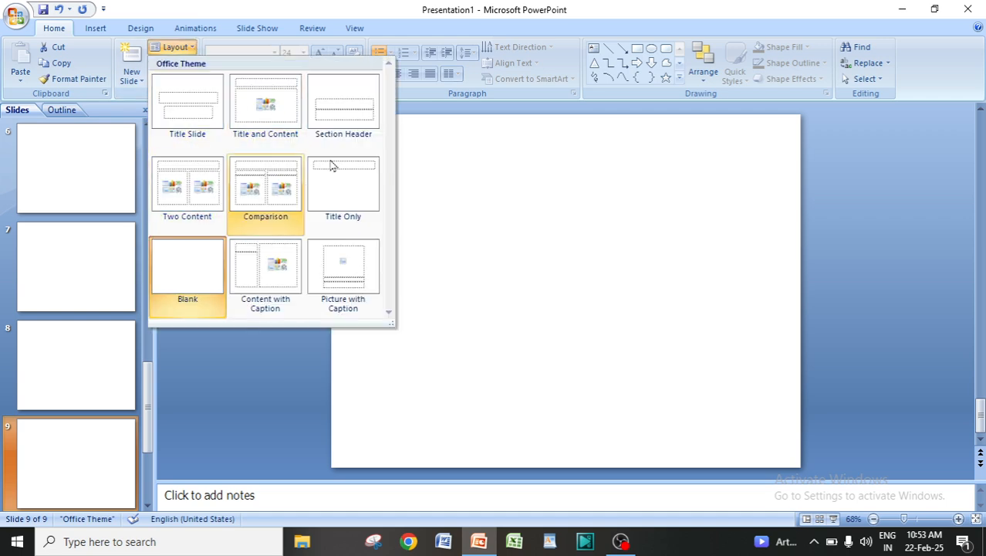
{"action": "left_click", "coordinate": [445, 129]}
{"action": "left_click", "coordinate": [145, 84]}
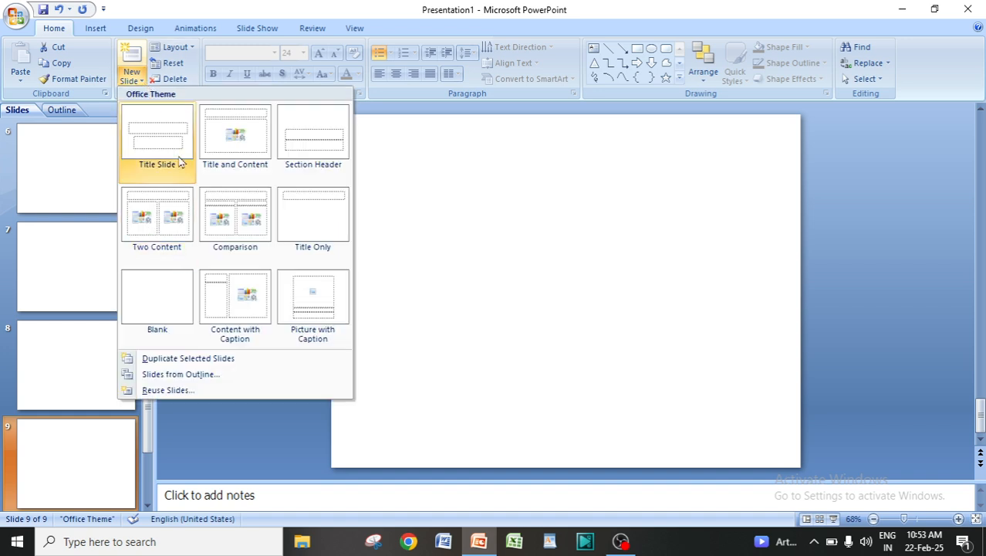
{"action": "left_click", "coordinate": [403, 145]}
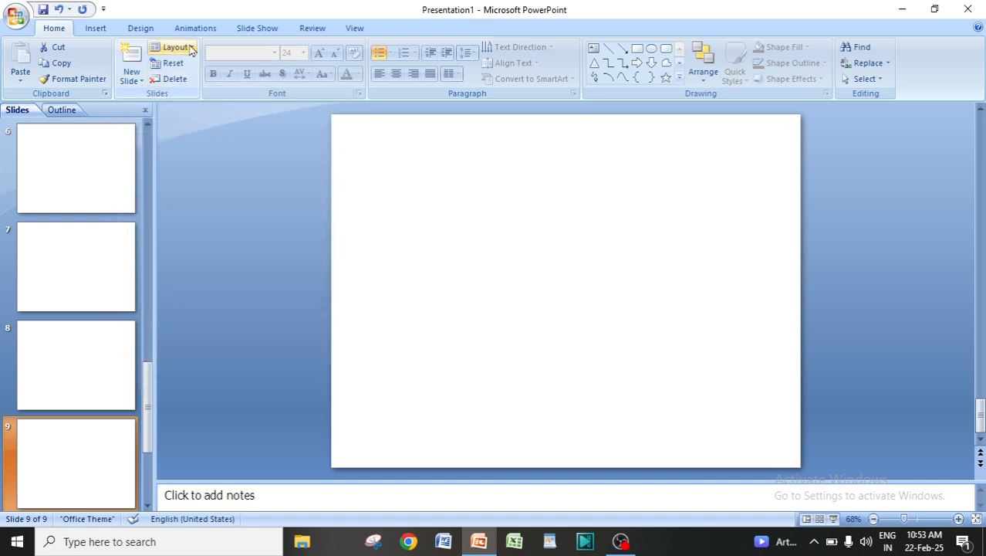
{"action": "left_click", "coordinate": [188, 46]}
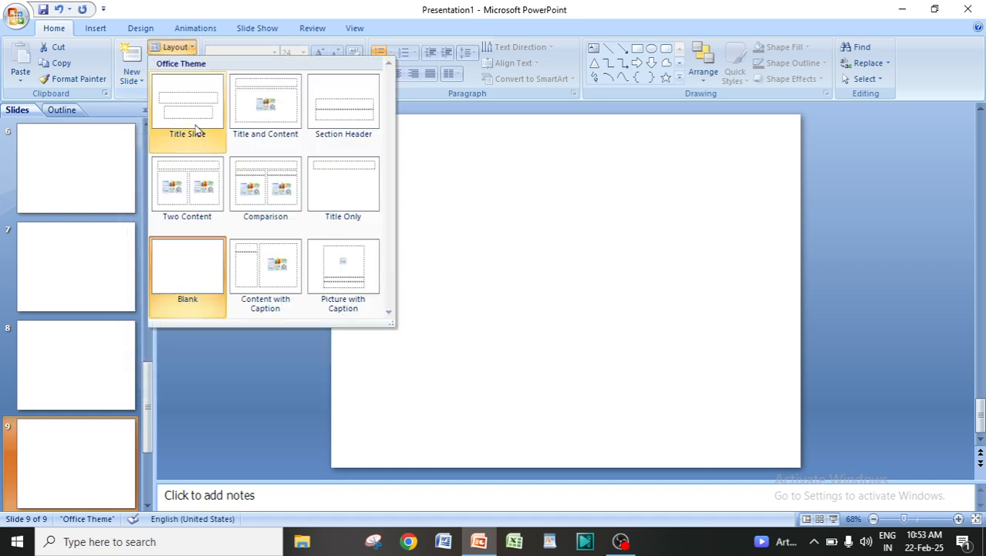
{"action": "left_click", "coordinate": [474, 180]}
Compare the blank first slide with the title and text placeholders on the second slide
{"action": "left_click_drag", "start_coordinate": [146, 406], "coordinate": [133, 184]}
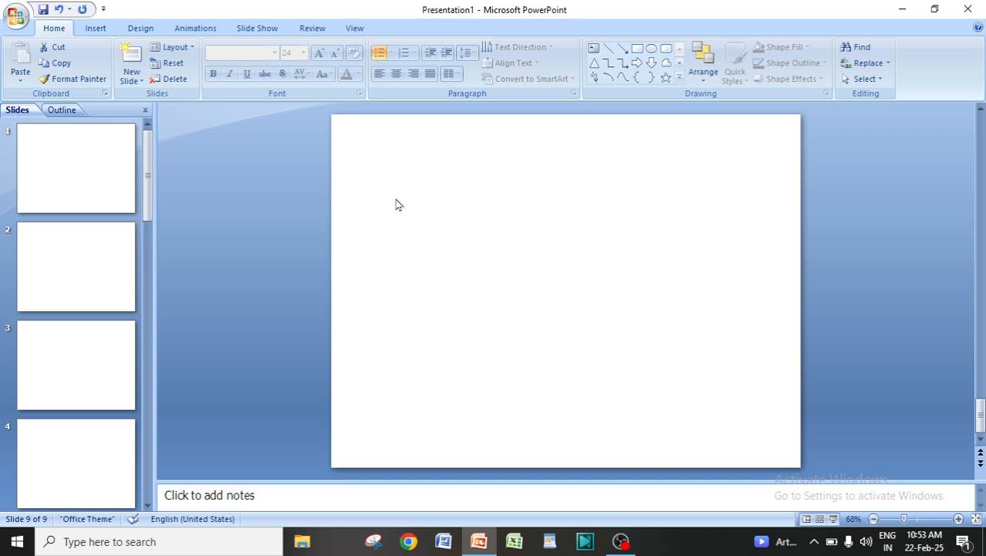
{"action": "left_click", "coordinate": [60, 166]}
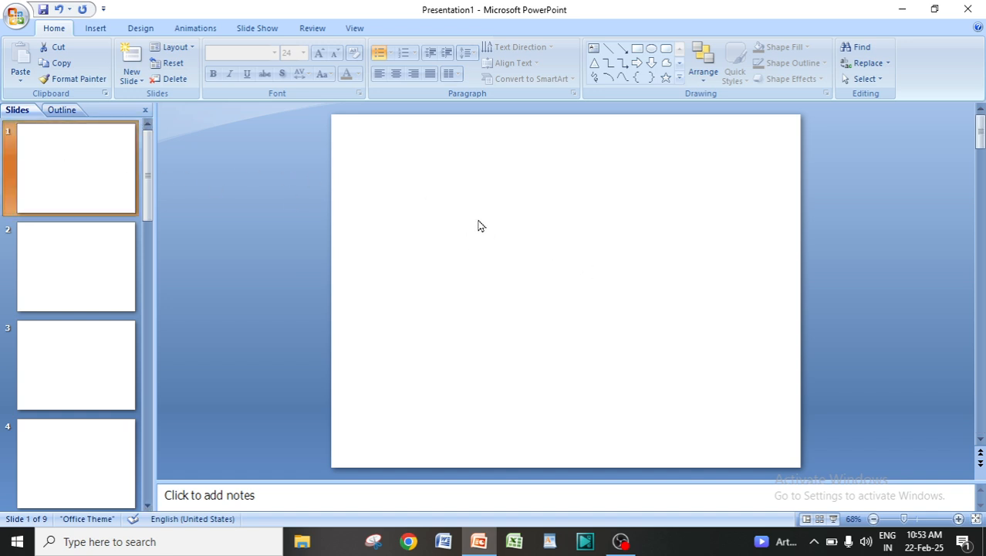
{"action": "left_click", "coordinate": [457, 226]}
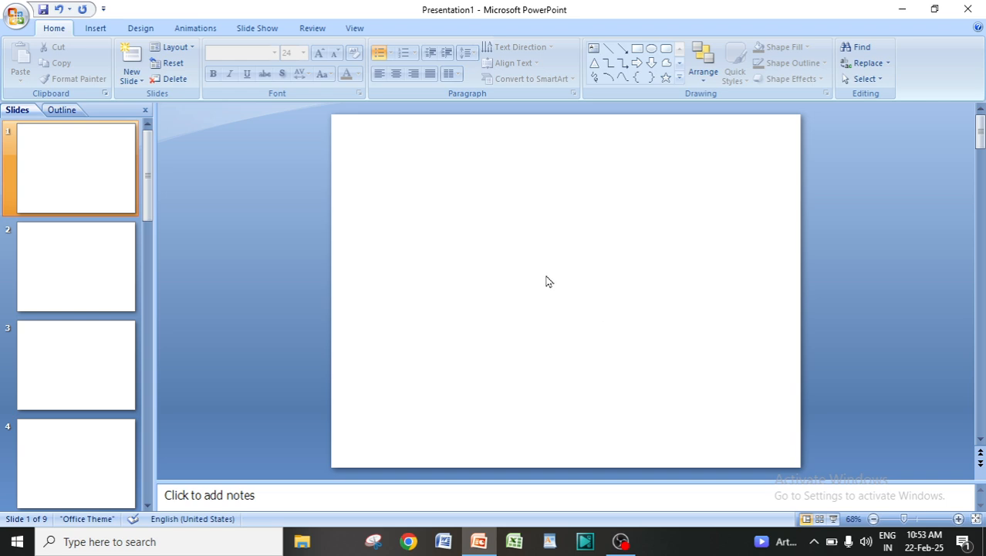
{"action": "left_click", "coordinate": [101, 178]}
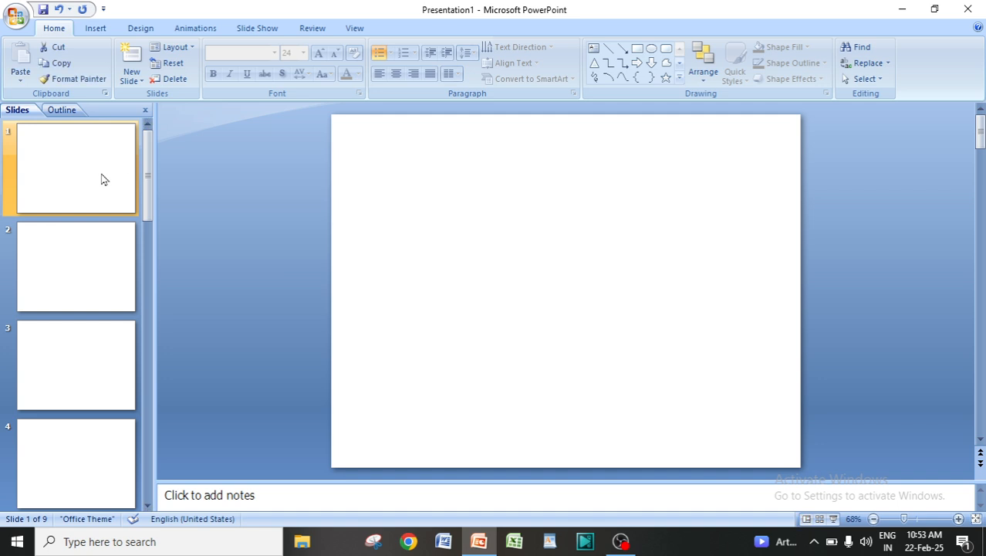
{"action": "left_click", "coordinate": [51, 283]}
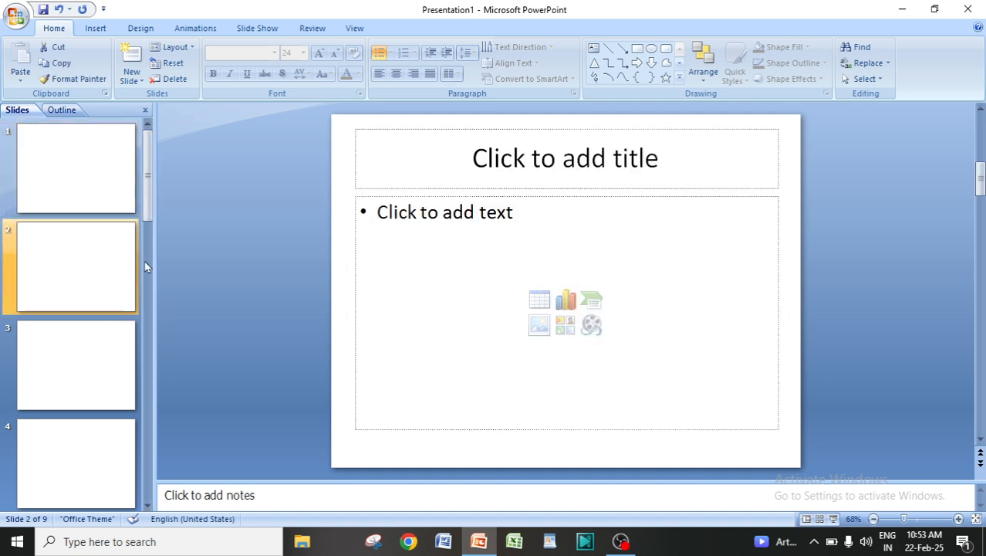
{"action": "left_click", "coordinate": [467, 163]}
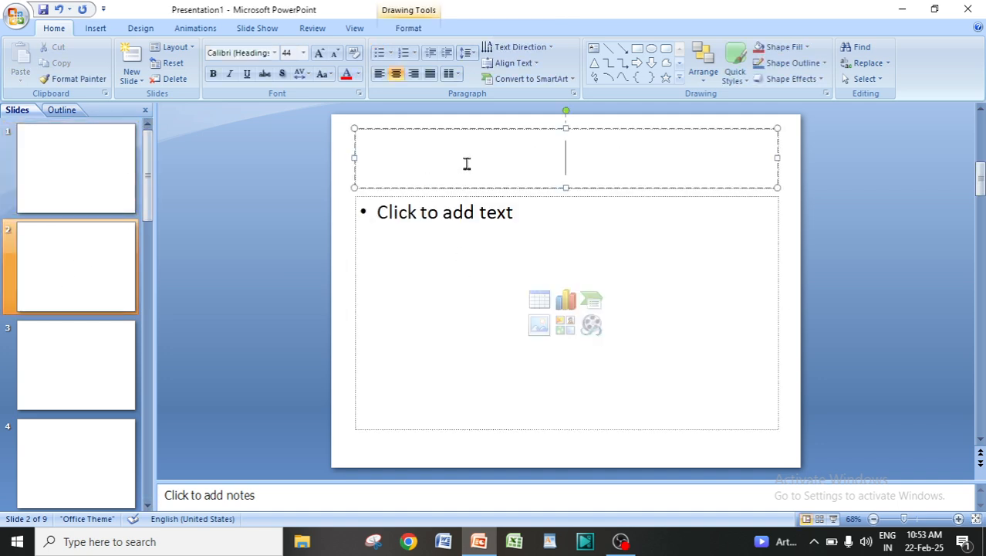
Insert a wide text box in the upper part of the first slide and enter "Salipur Autonomous College" in it
{"action": "left_click", "coordinate": [86, 163]}
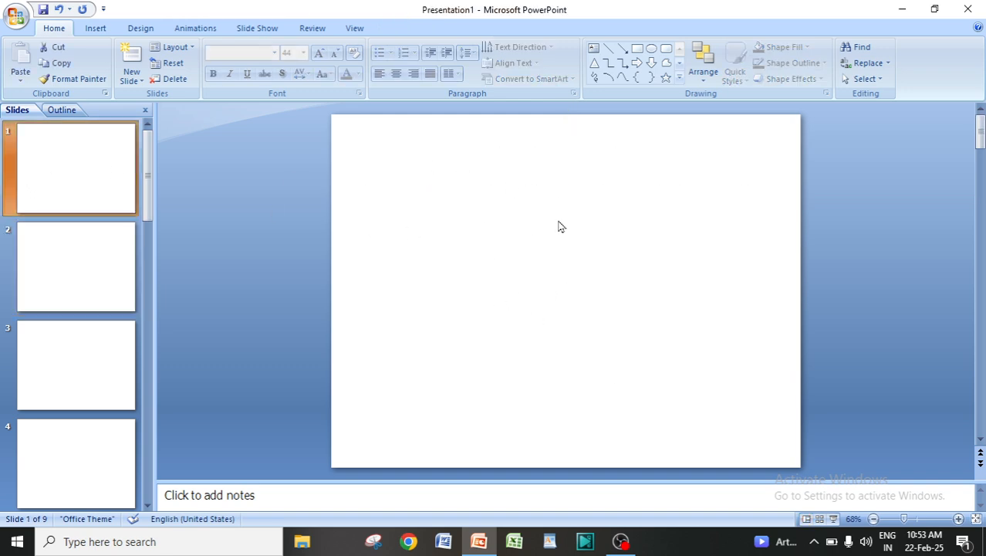
{"action": "left_click", "coordinate": [519, 237]}
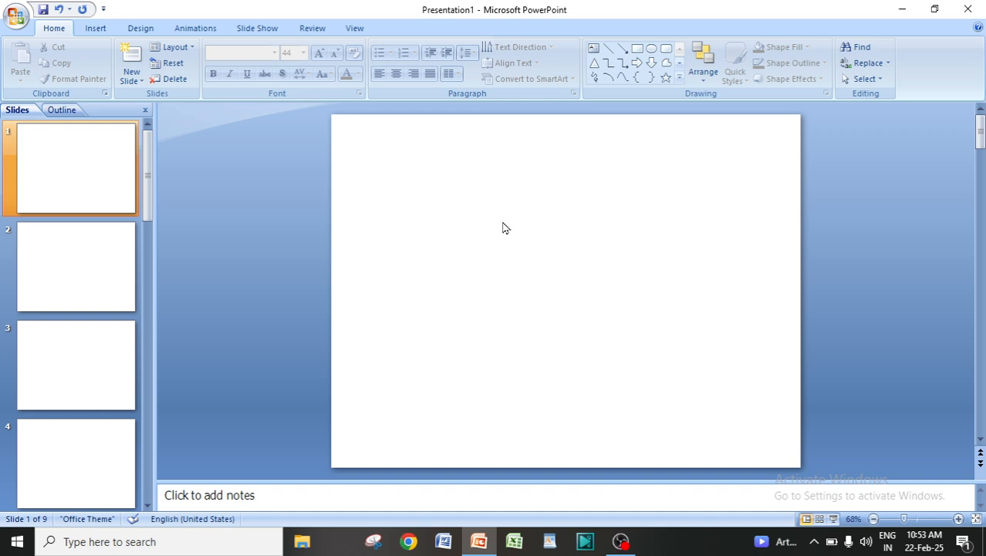
{"action": "left_click", "coordinate": [95, 27]}
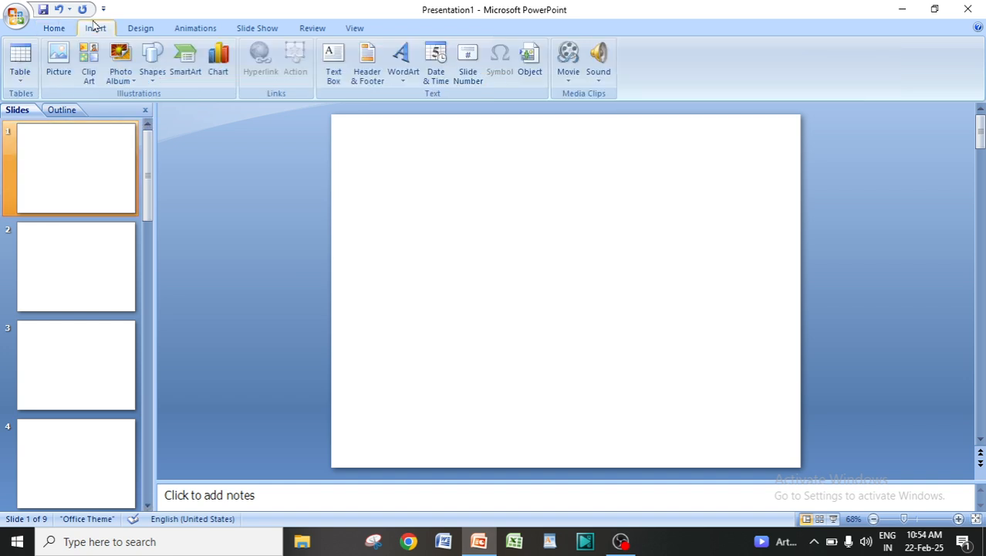
{"action": "left_click", "coordinate": [334, 77]}
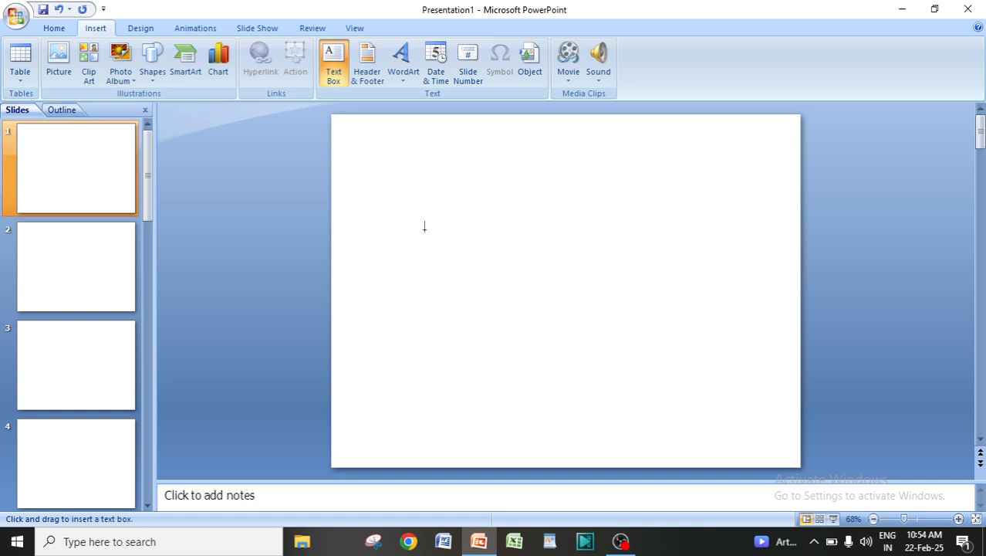
{"action": "mouse_move", "coordinate": [374, 181]}
{"action": "left_mouse_down"}
{"action": "mouse_move", "coordinate": [493, 240]}
{"action": "mouse_move", "coordinate": [730, 327]}
{"action": "left_mouse_up"}
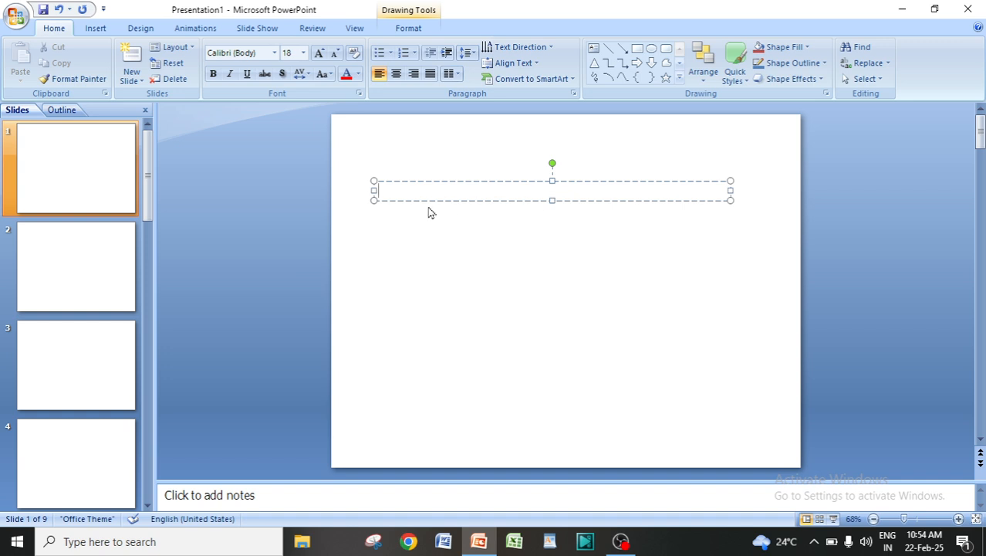
{"action": "type", "text": "Salipur Autonomous  College"}
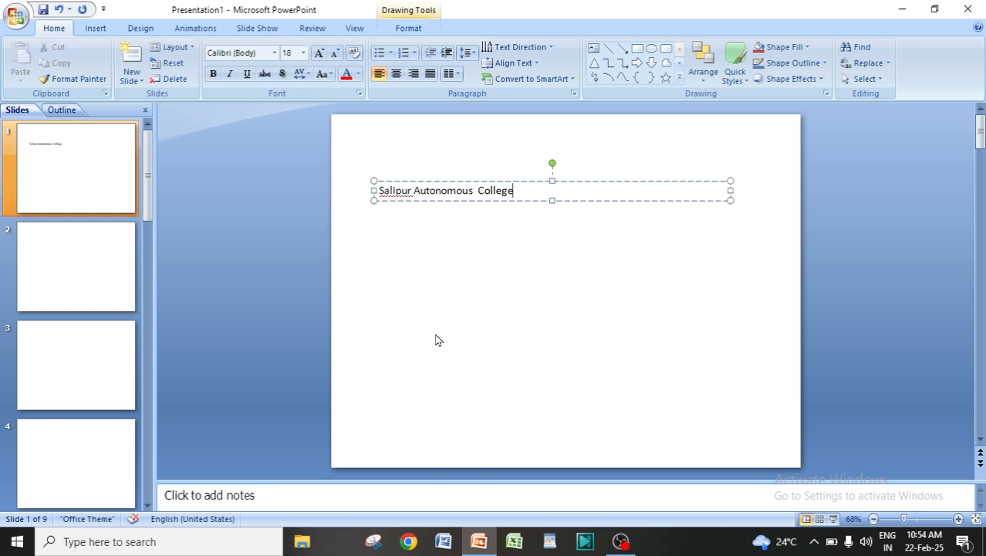
{"action": "left_click", "coordinate": [484, 319]}
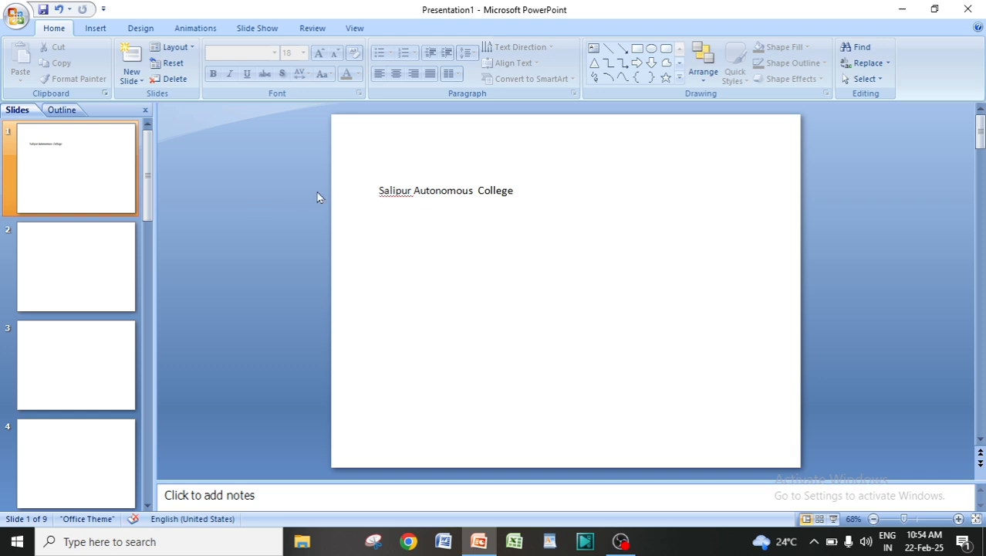
{"action": "left_click", "coordinate": [115, 146]}
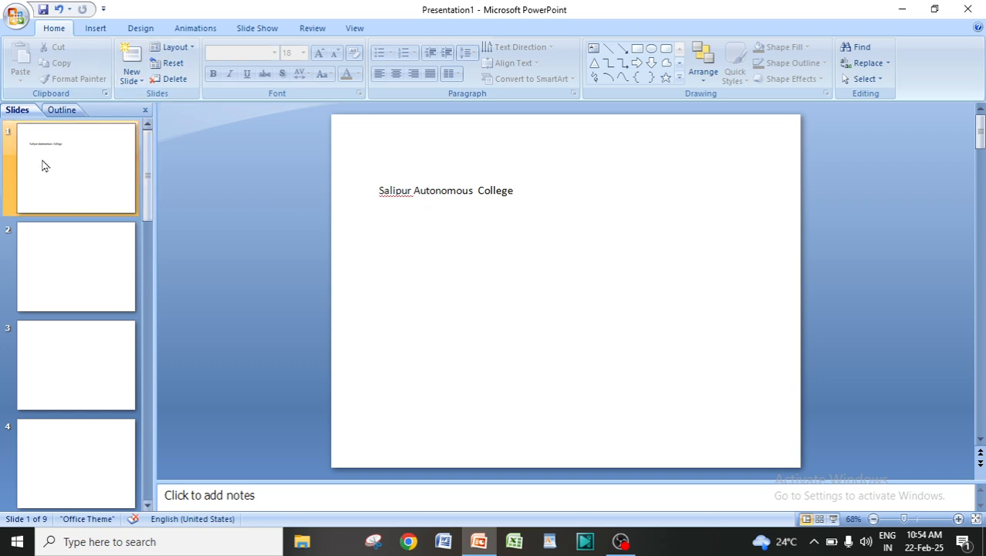
{"action": "left_click", "coordinate": [380, 190]}
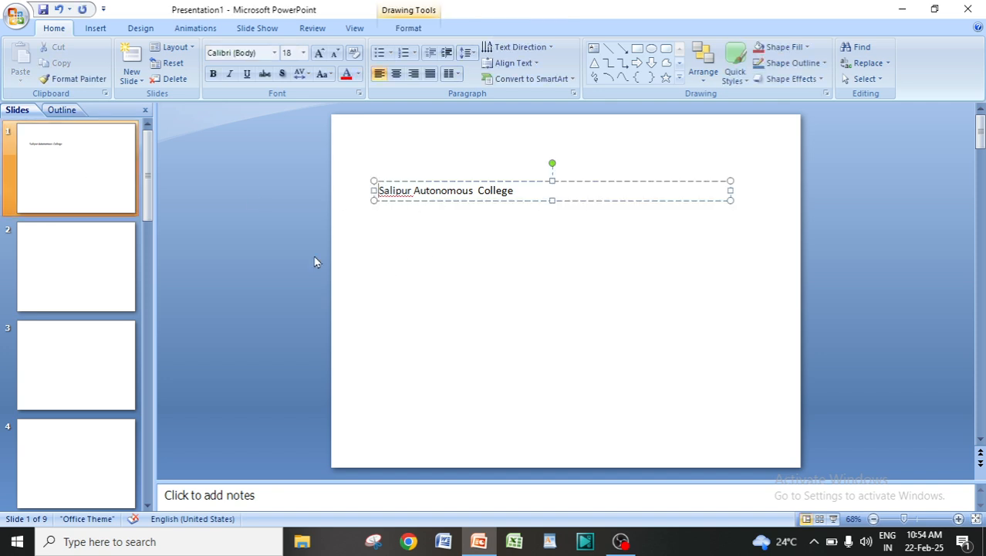
{"action": "left_click", "coordinate": [498, 328]}
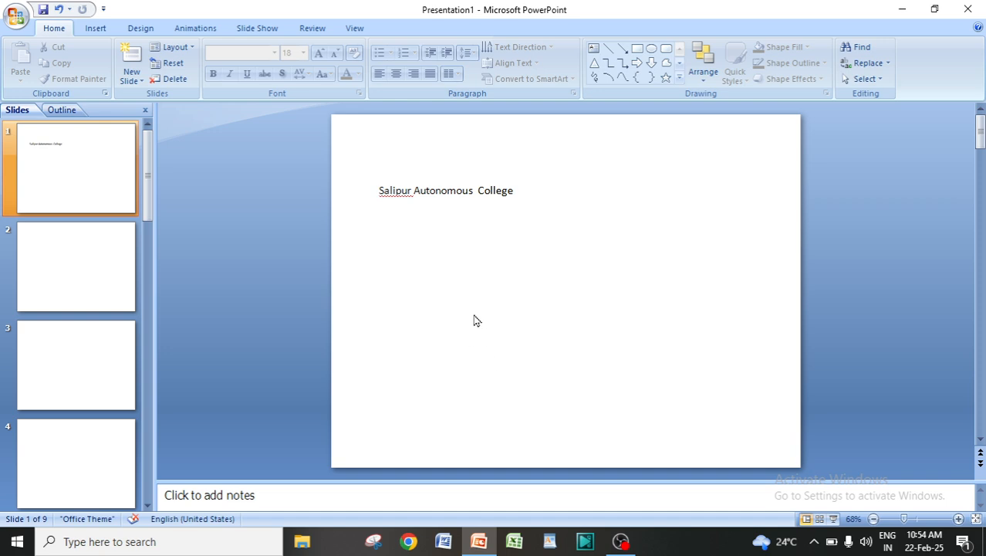
Insert a second wide text box below the first on slide 1 and enter "Chhanipur High School" in it
{"action": "left_click", "coordinate": [97, 29]}
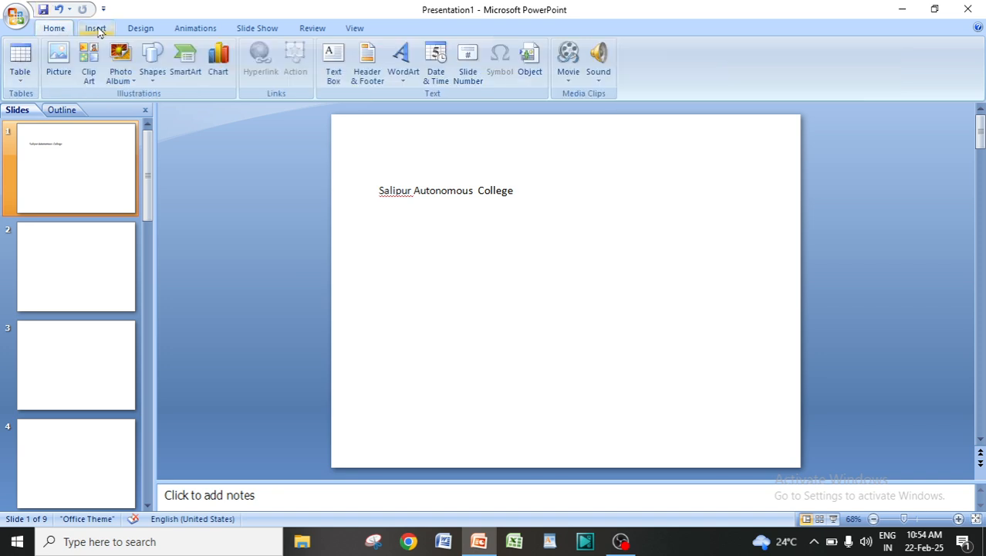
{"action": "left_click", "coordinate": [336, 72]}
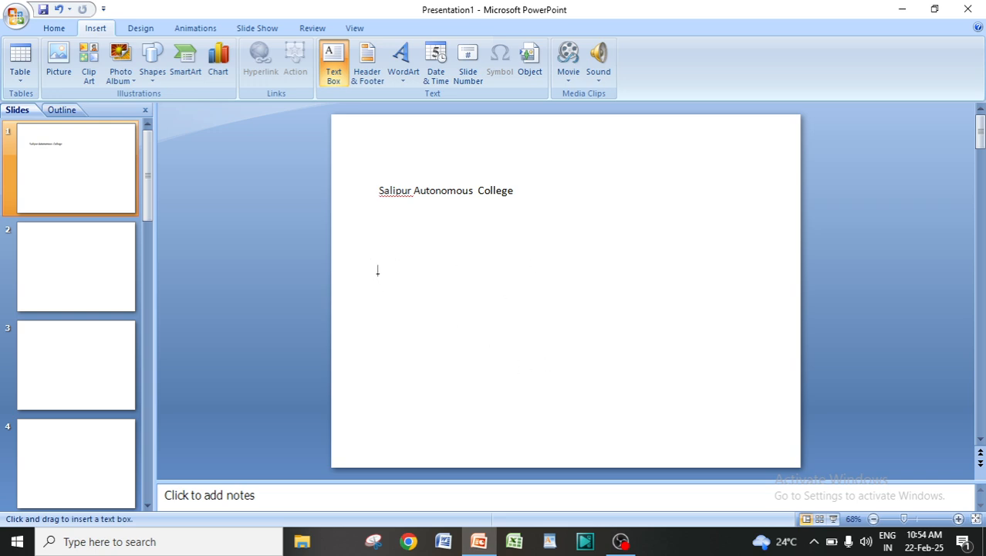
{"action": "mouse_move", "coordinate": [375, 267]}
{"action": "left_mouse_down"}
{"action": "mouse_move", "coordinate": [555, 338]}
{"action": "mouse_move", "coordinate": [711, 374]}
{"action": "left_mouse_up"}
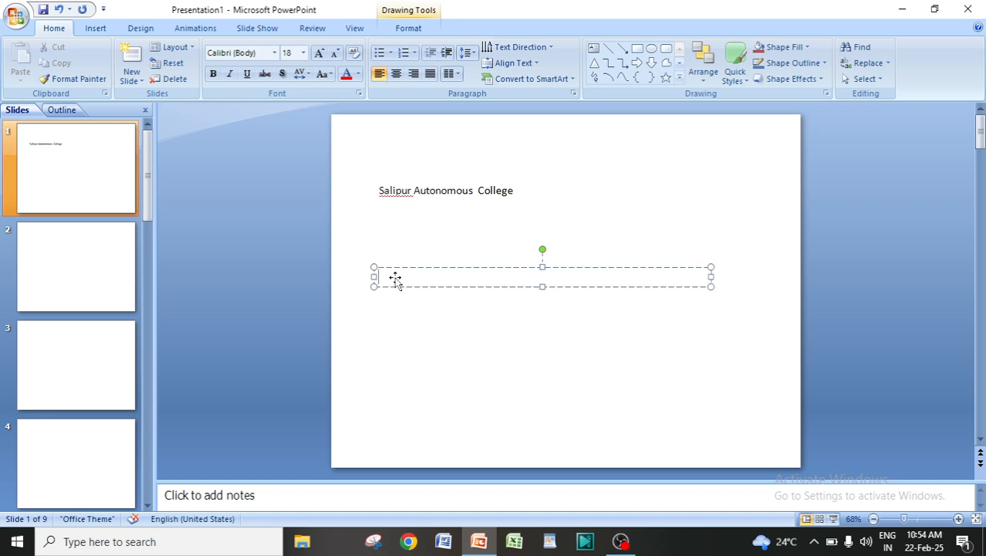
{"action": "type", "text": "Chhanipur High School"}
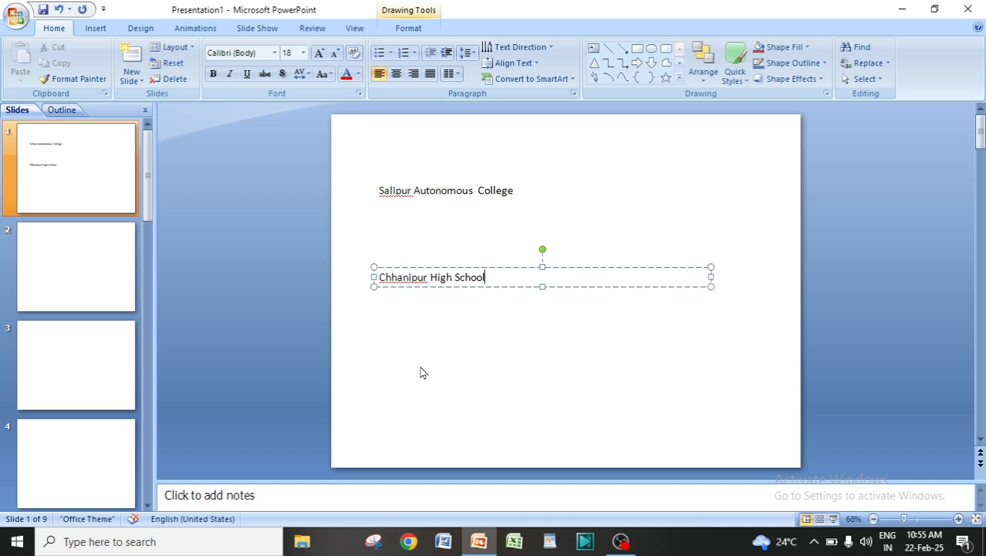
{"action": "left_click", "coordinate": [478, 387]}
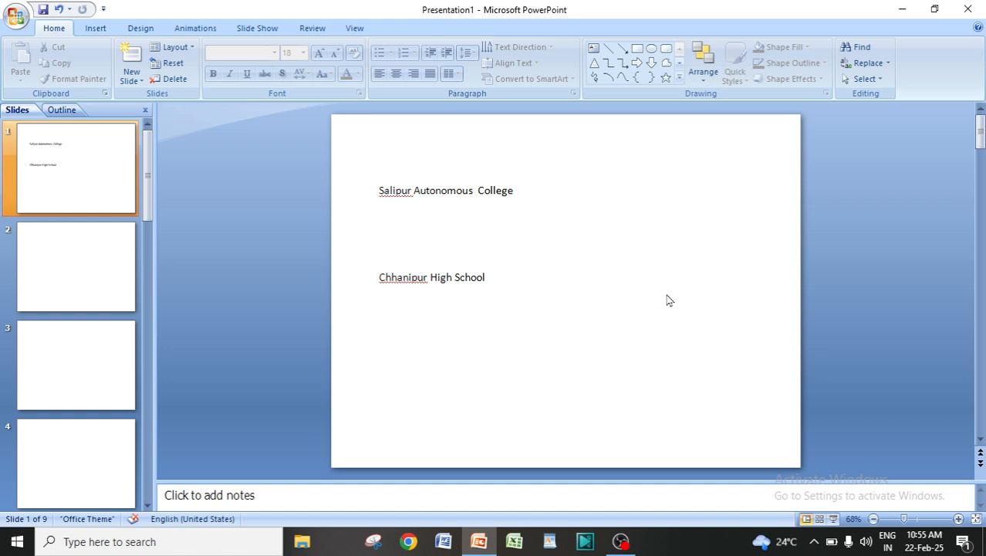
Compare the second slide's ready-made title placeholder with the Text Box command used for the blank first slide
{"action": "left_click", "coordinate": [75, 257]}
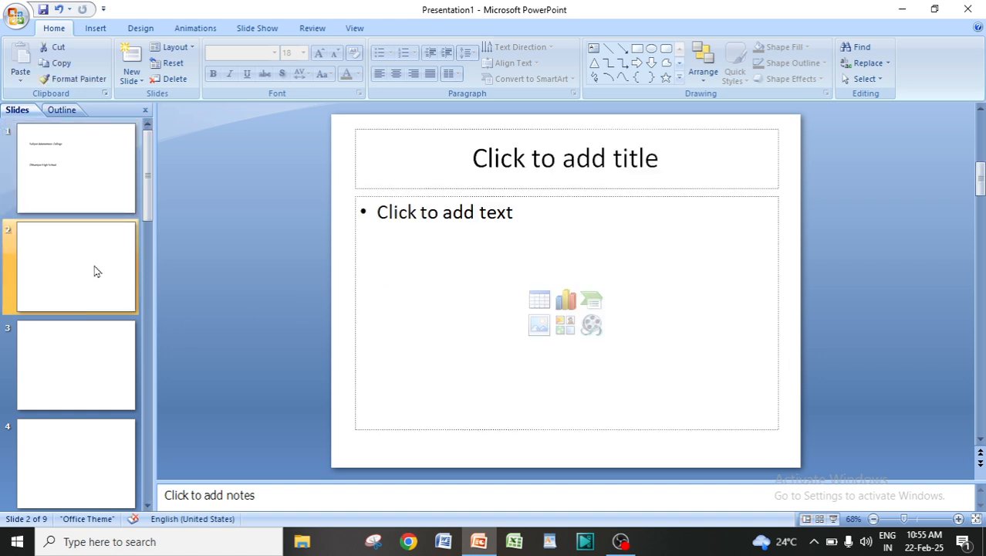
{"action": "left_click", "coordinate": [509, 161]}
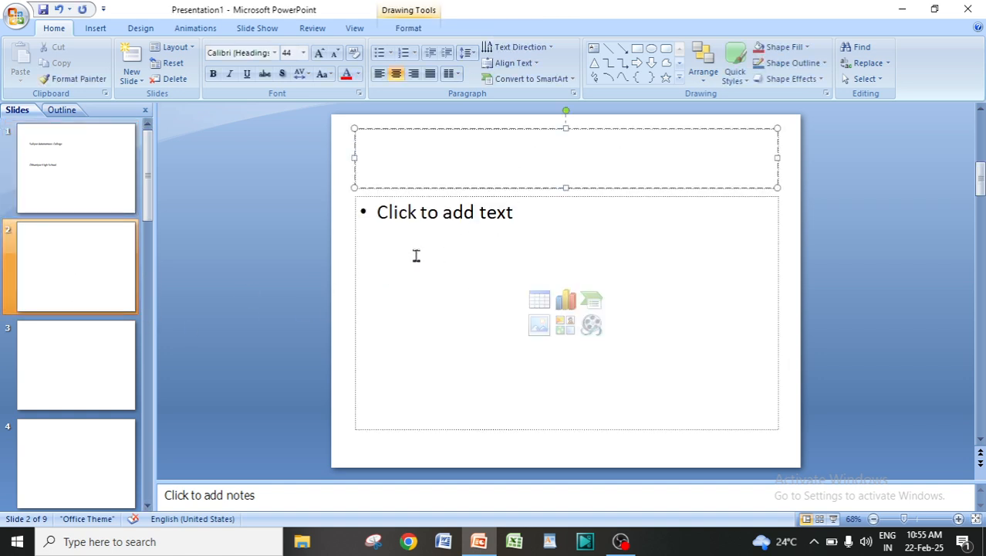
{"action": "left_click", "coordinate": [81, 163]}
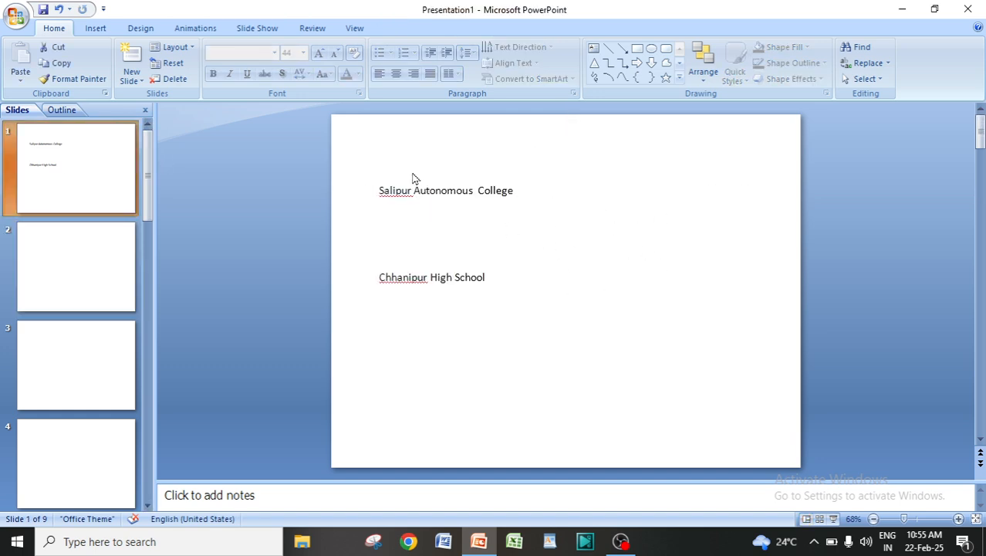
{"action": "left_click", "coordinate": [96, 30]}
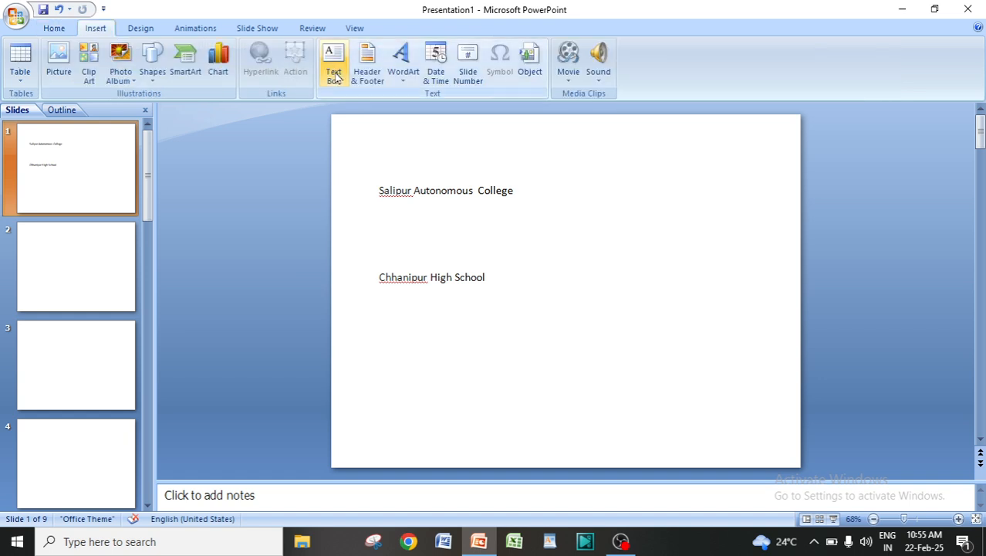
{"action": "left_click", "coordinate": [54, 29]}
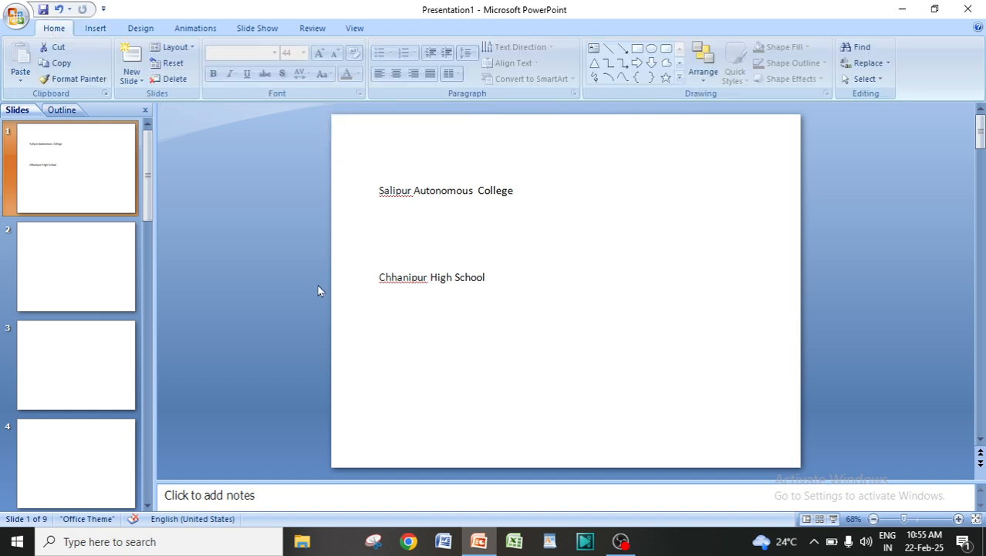
Enter "Cuttack" as the title of the second slide
{"action": "left_click", "coordinate": [62, 275]}
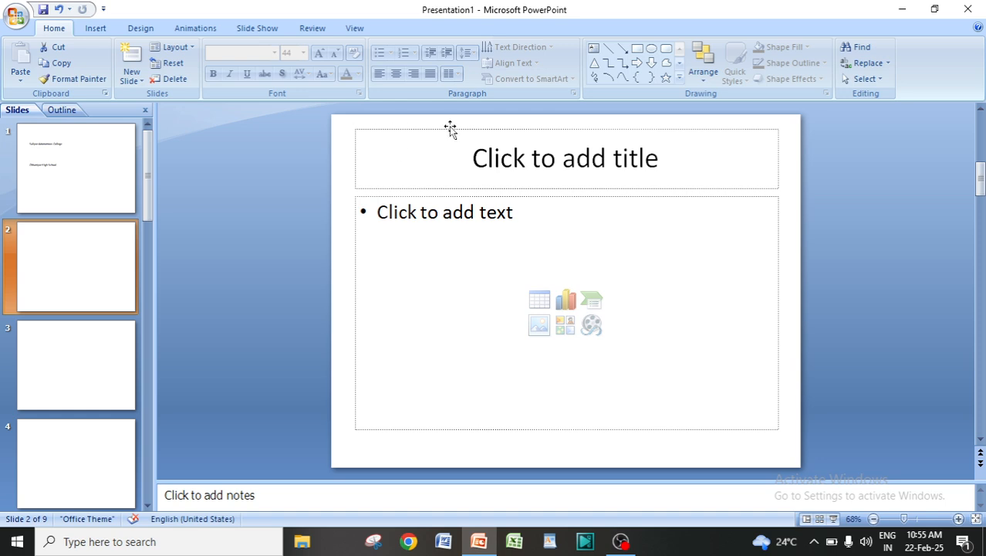
{"action": "left_click", "coordinate": [442, 163]}
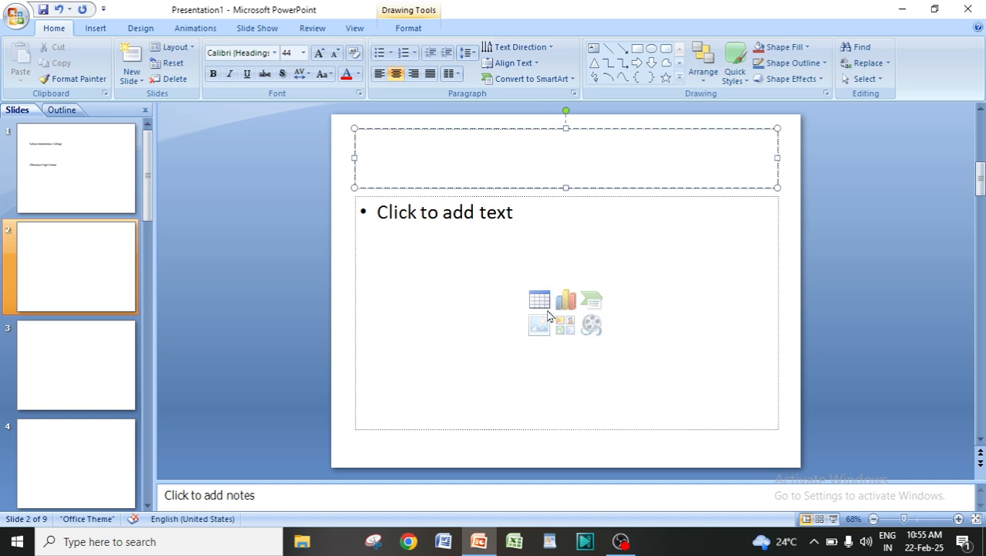
{"action": "left_click", "coordinate": [599, 278]}
{"action": "type", "text": "Cu"}
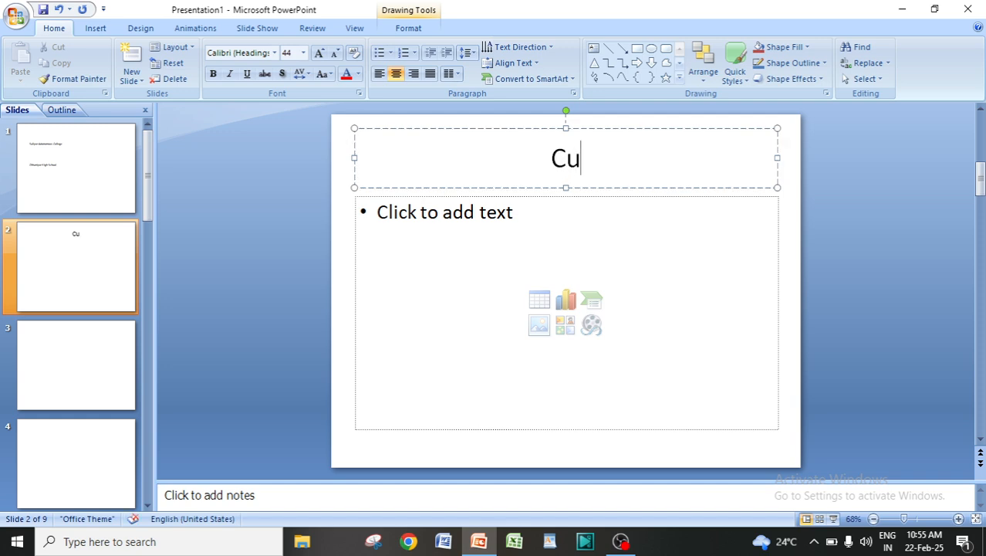
{"action": "type", "text": "ttack"}
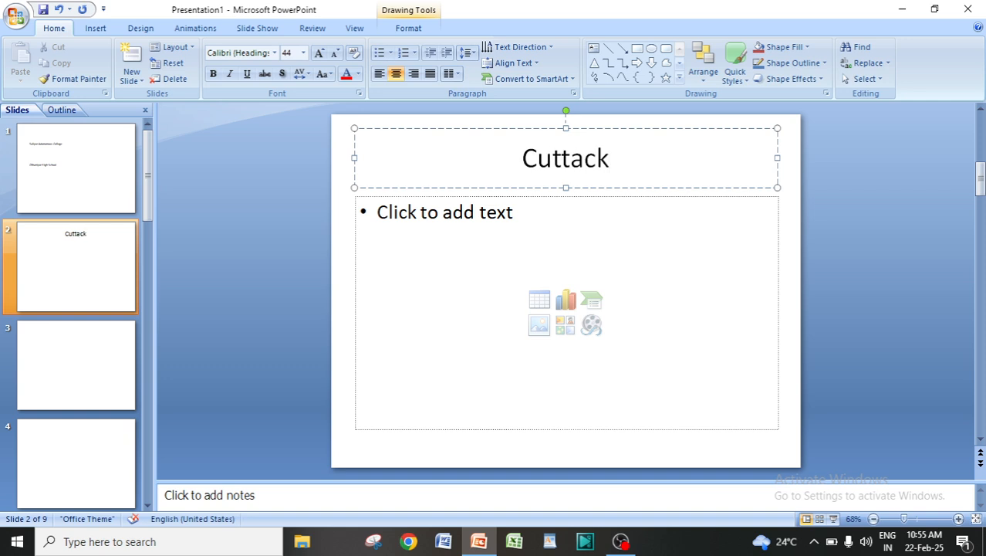
Add the bullet "Bhubaneswar" in the second slide's content placeholder
{"action": "left_click", "coordinate": [463, 264]}
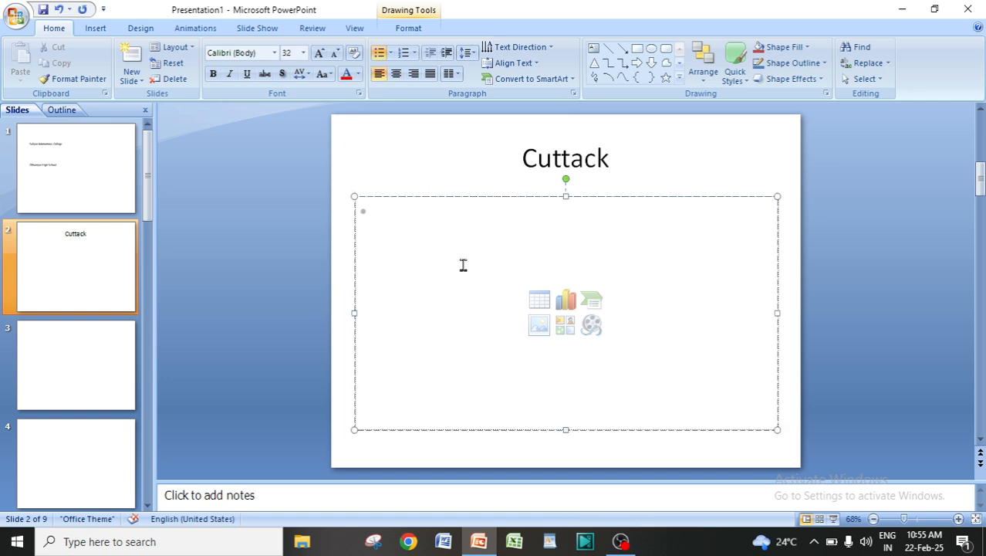
{"action": "type", "text": "B"}
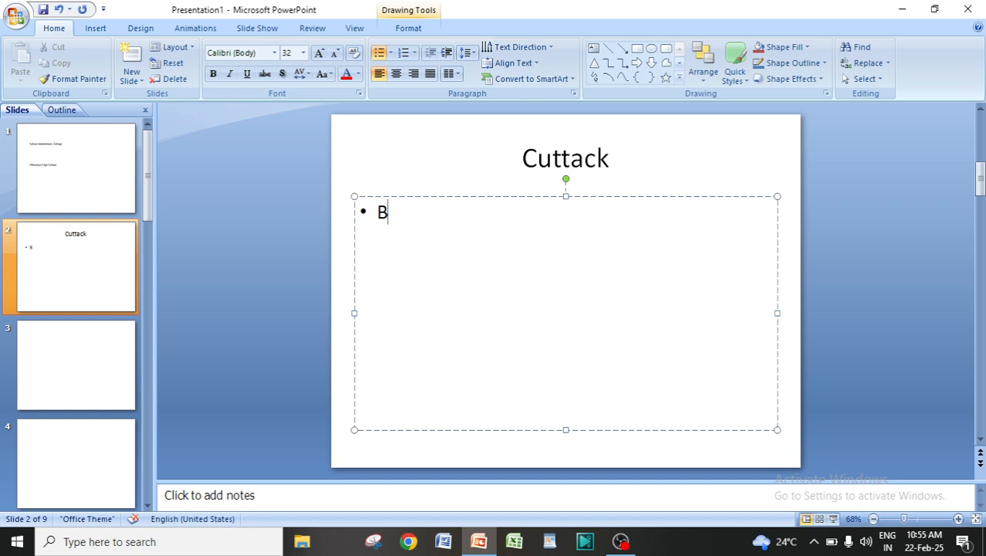
{"action": "type", "text": "hubane"}
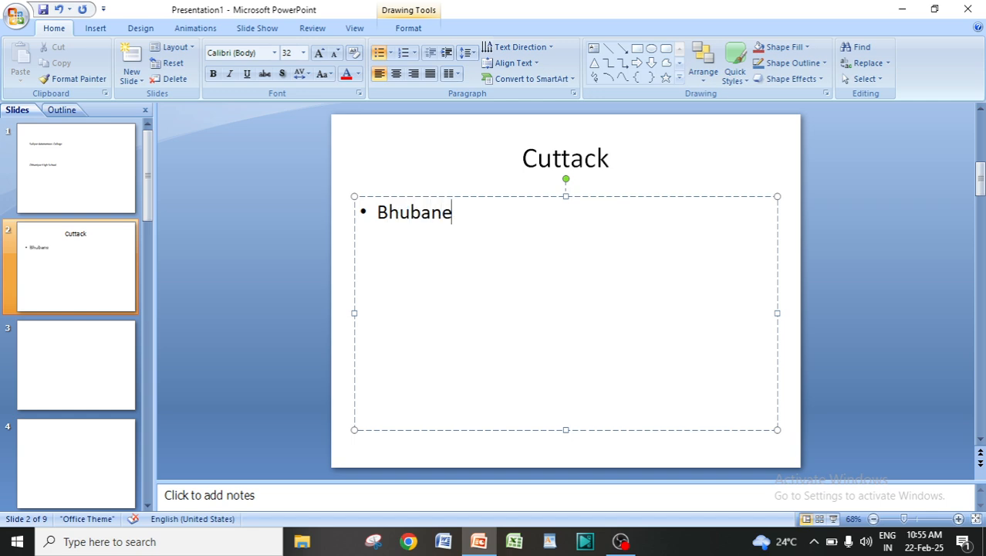
{"action": "type", "text": "swar"}
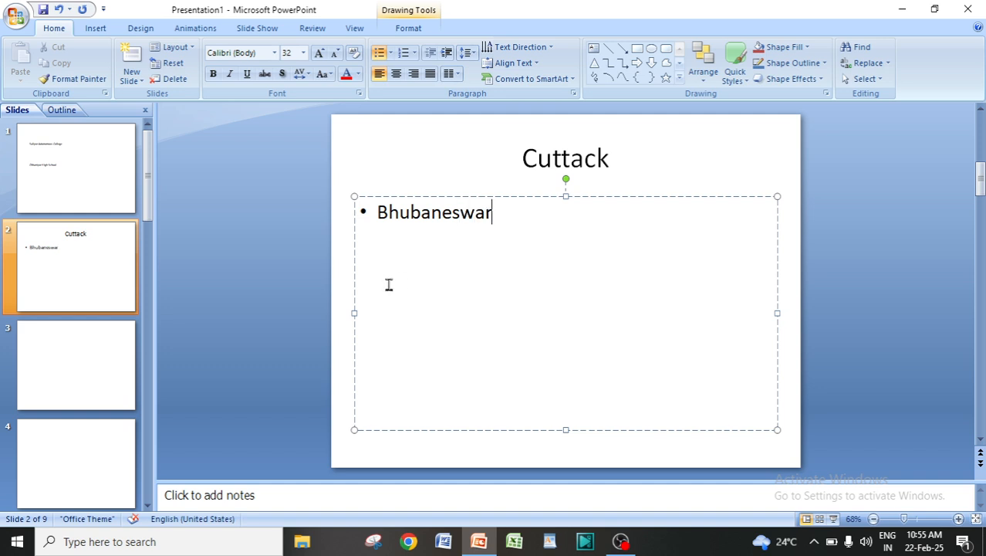
{"action": "left_click", "coordinate": [679, 153]}
{"action": "left_click", "coordinate": [773, 264]}
{"action": "left_click", "coordinate": [791, 185]}
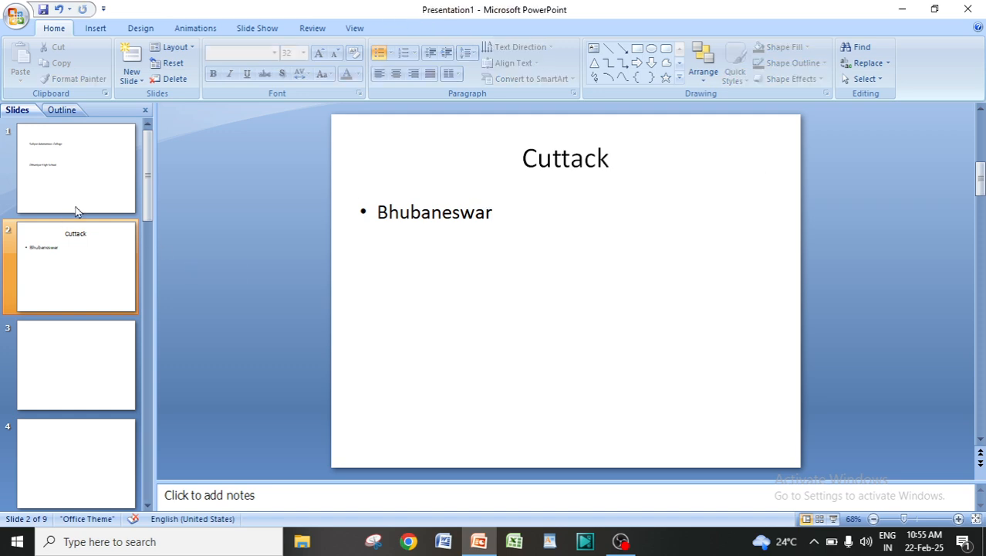
Compare the text boxes on the first slide with the filled title and content placeholders on the second slide
{"action": "left_click", "coordinate": [77, 162]}
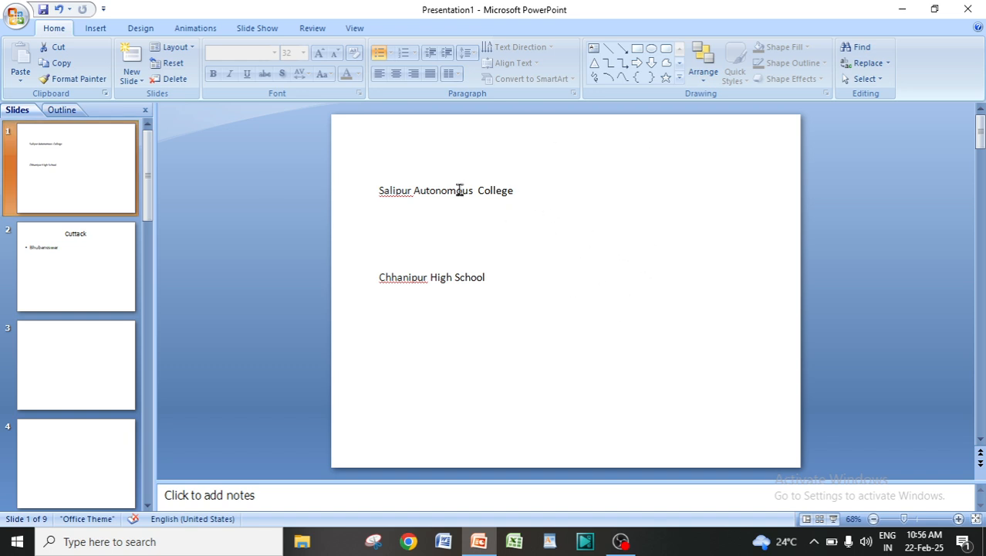
{"action": "left_click", "coordinate": [83, 241]}
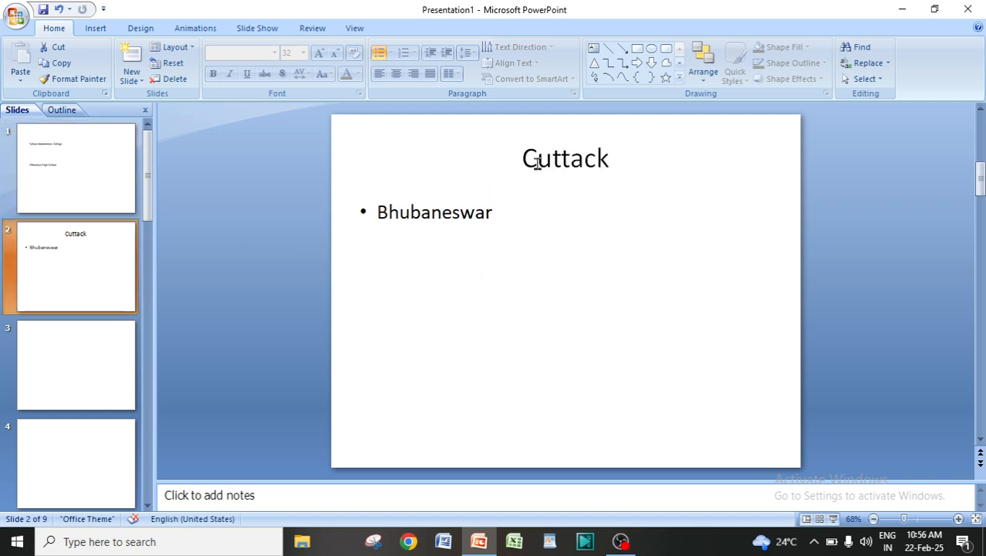
{"action": "left_click", "coordinate": [584, 159]}
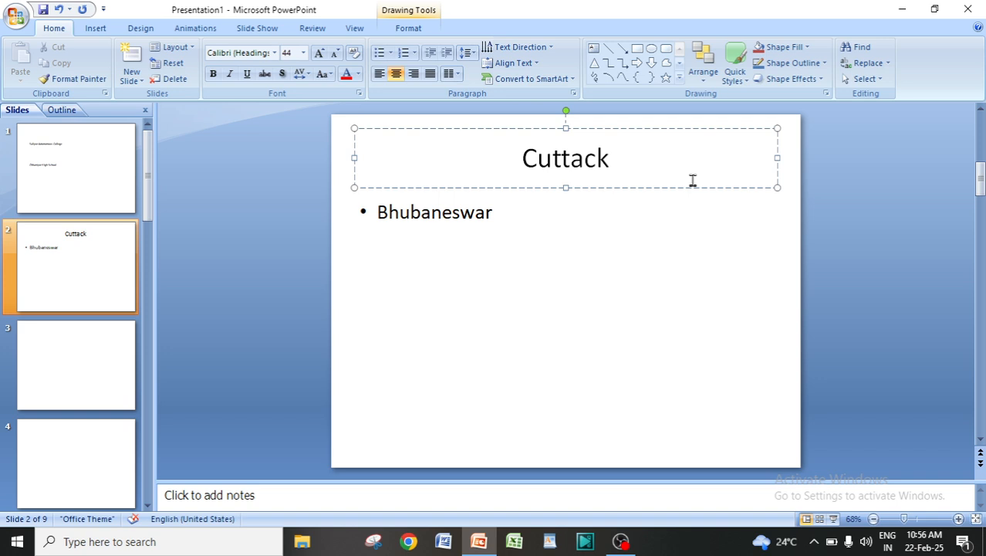
{"action": "left_click", "coordinate": [506, 225]}
{"action": "left_click", "coordinate": [758, 158]}
{"action": "left_click", "coordinate": [775, 253]}
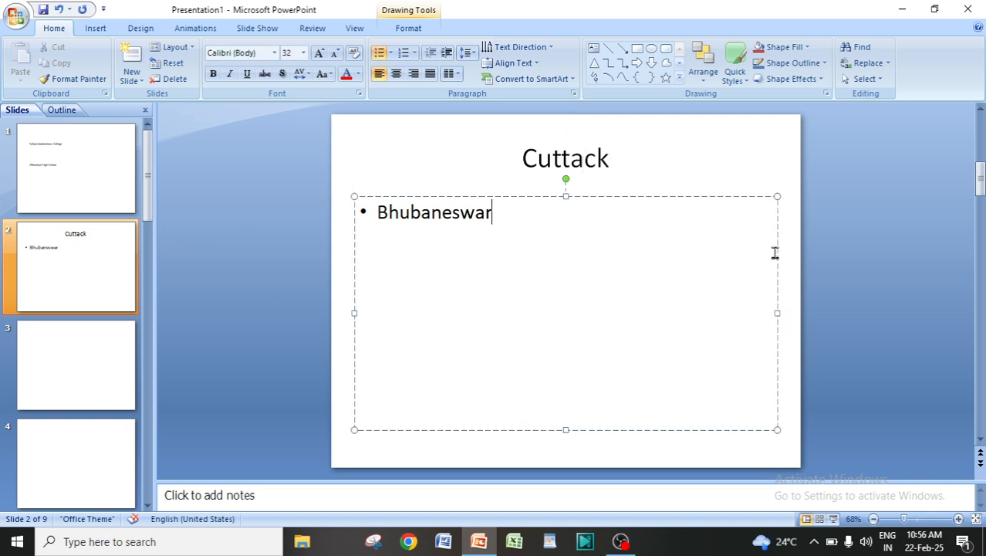
{"action": "left_click", "coordinate": [760, 454]}
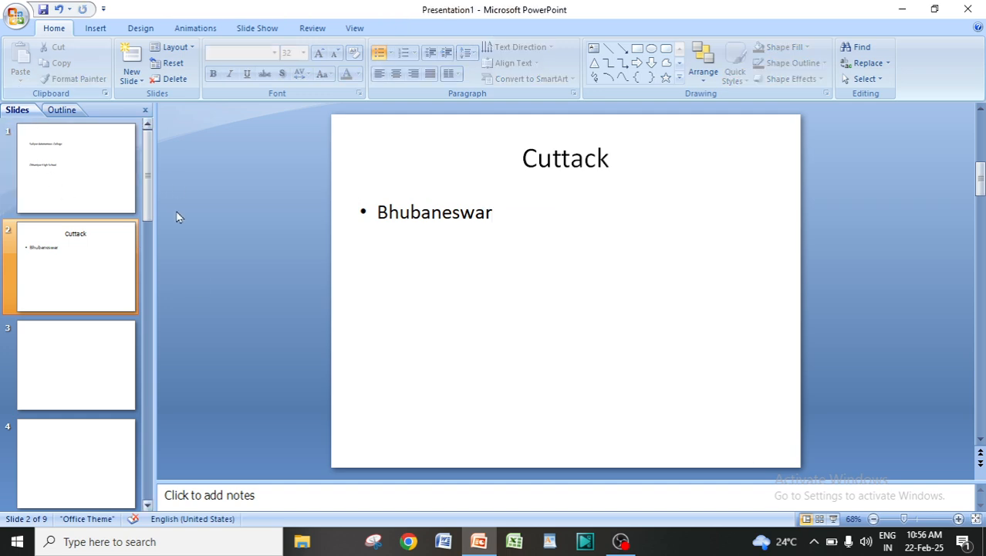
Copy the text "Salipur Autonomous College" from the first slide into the title placeholder of slide 4
{"action": "left_click", "coordinate": [66, 182]}
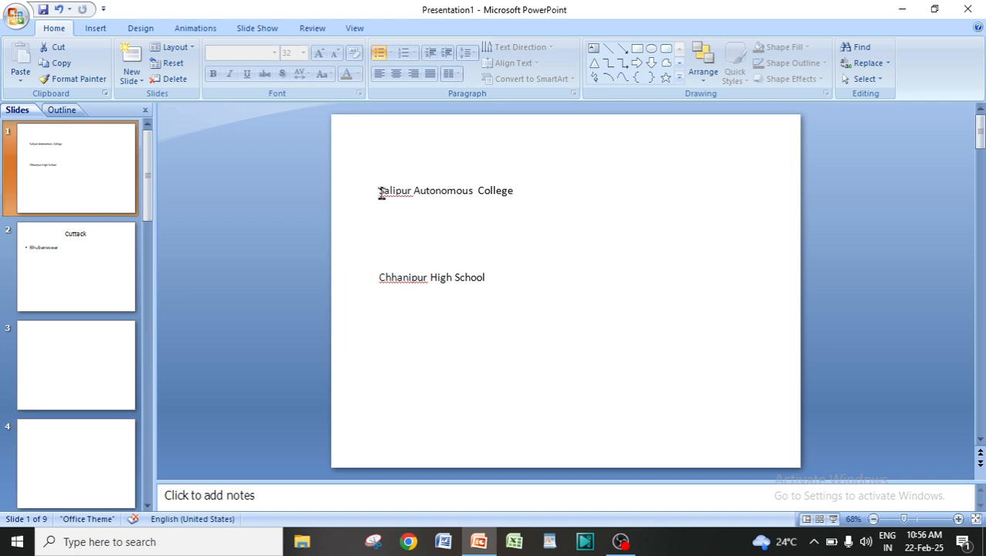
{"action": "left_click_drag", "start_coordinate": [381, 194], "coordinate": [521, 196]}
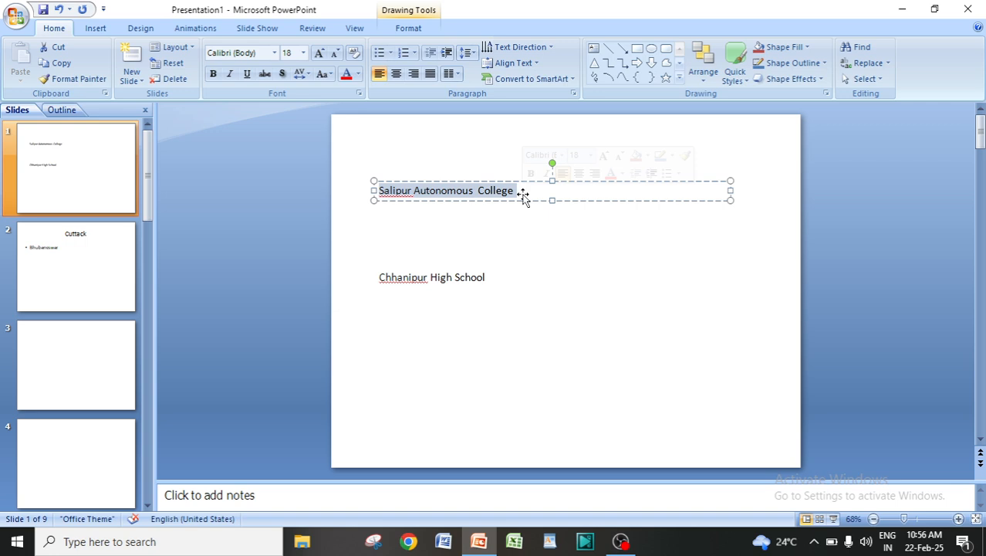
{"action": "left_click", "coordinate": [56, 67]}
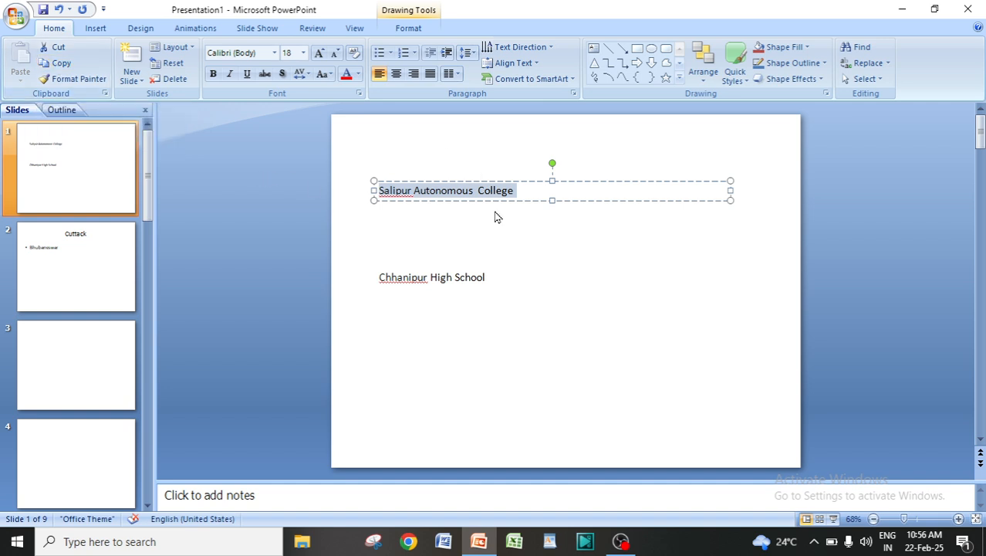
{"action": "left_click", "coordinate": [55, 68]}
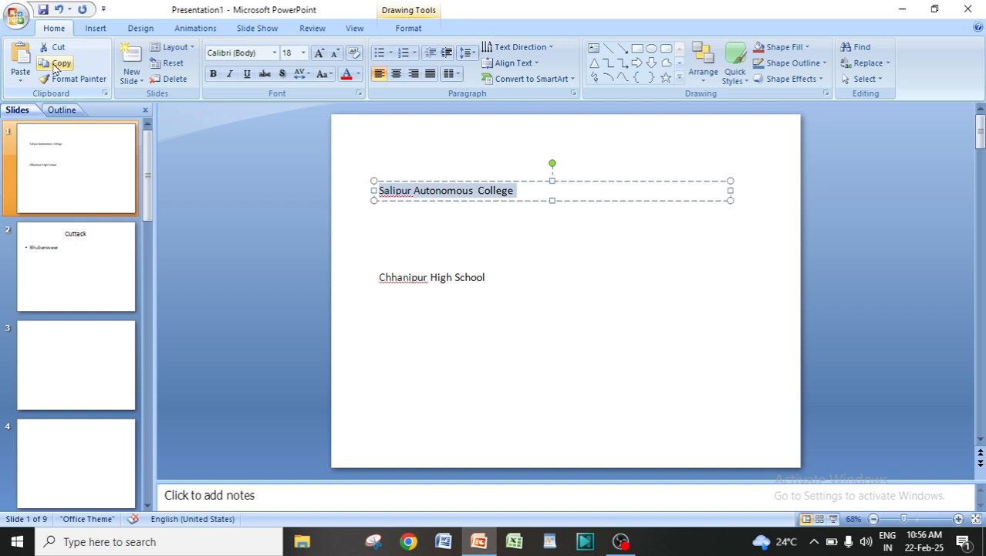
{"action": "left_click", "coordinate": [77, 457]}
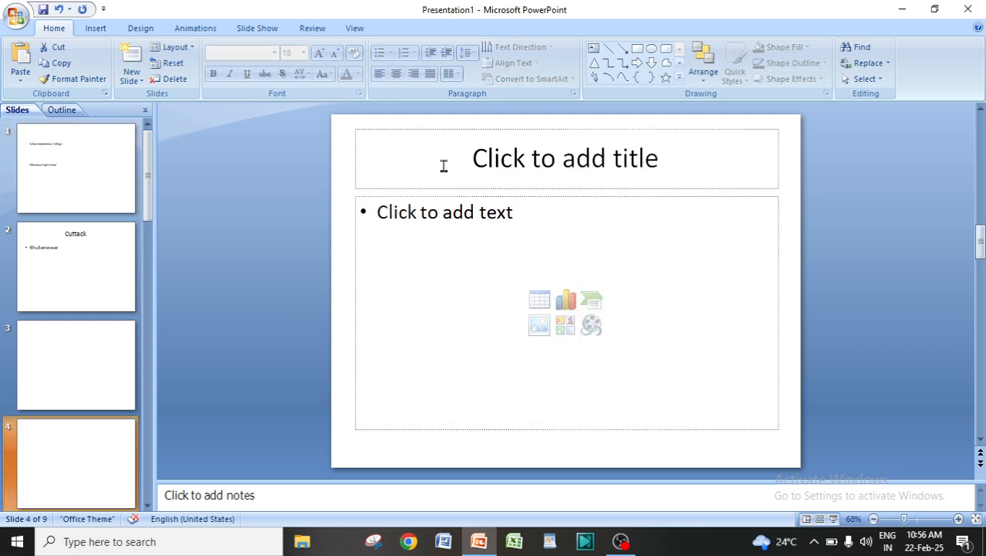
{"action": "left_click", "coordinate": [401, 157]}
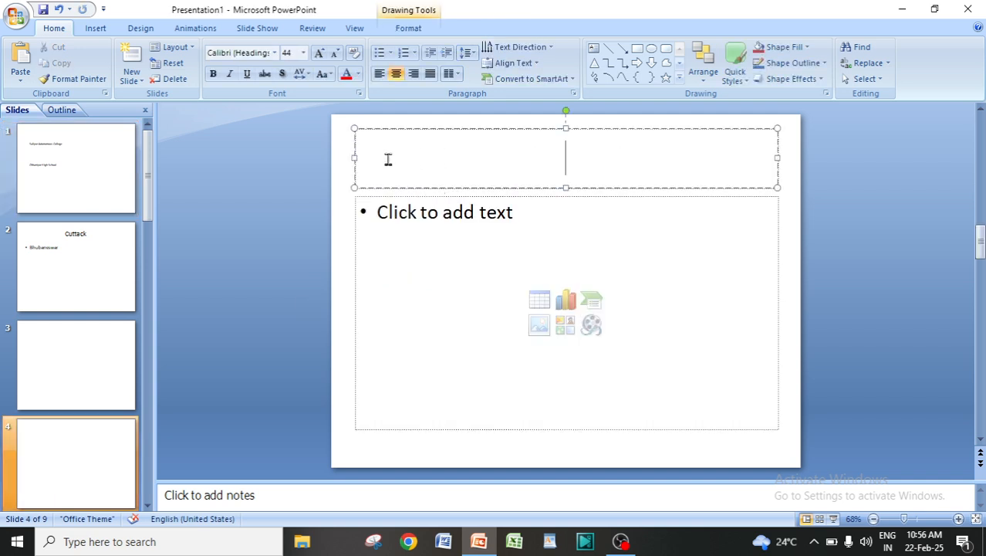
{"action": "left_click", "coordinate": [14, 52]}
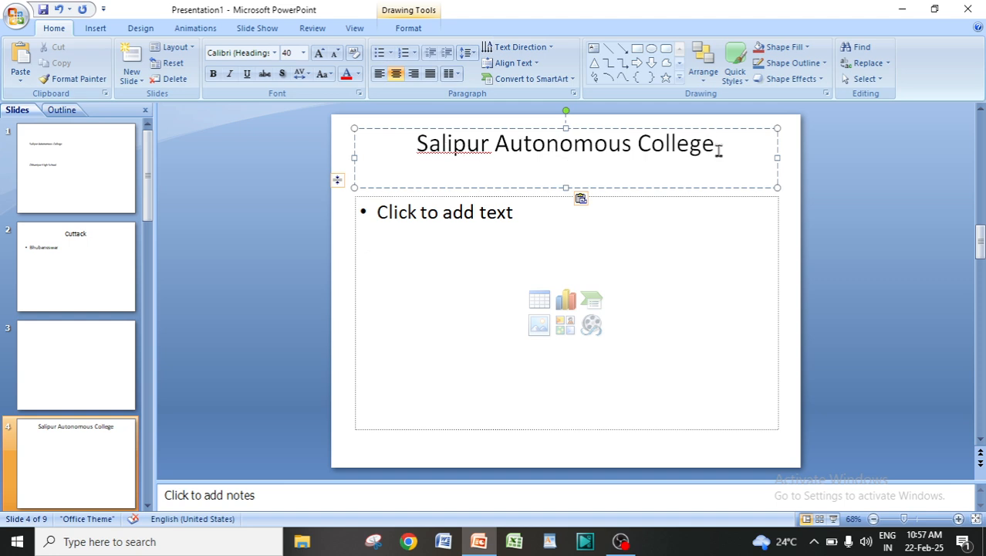
Paste the copied "Salipur Autonomous College" text onto the blank slide 8
{"action": "left_click", "coordinate": [31, 147]}
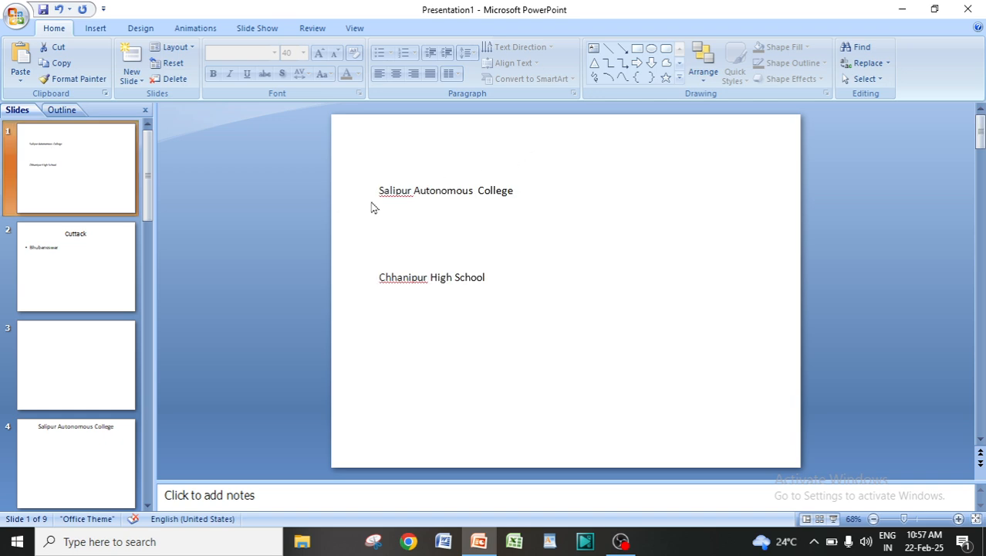
{"action": "left_click", "coordinate": [62, 454]}
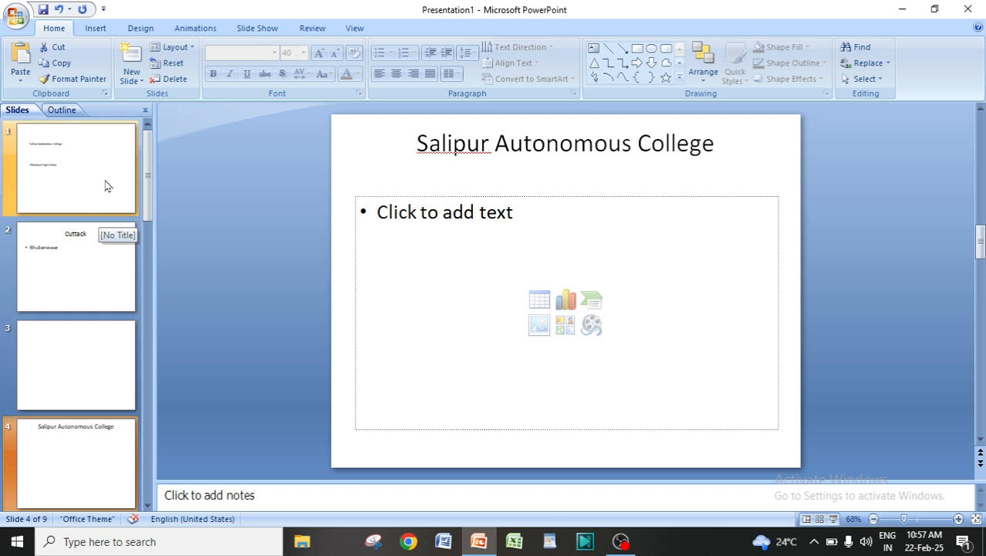
{"action": "left_click_drag", "start_coordinate": [149, 187], "coordinate": [157, 463]}
{"action": "left_click", "coordinate": [65, 265]}
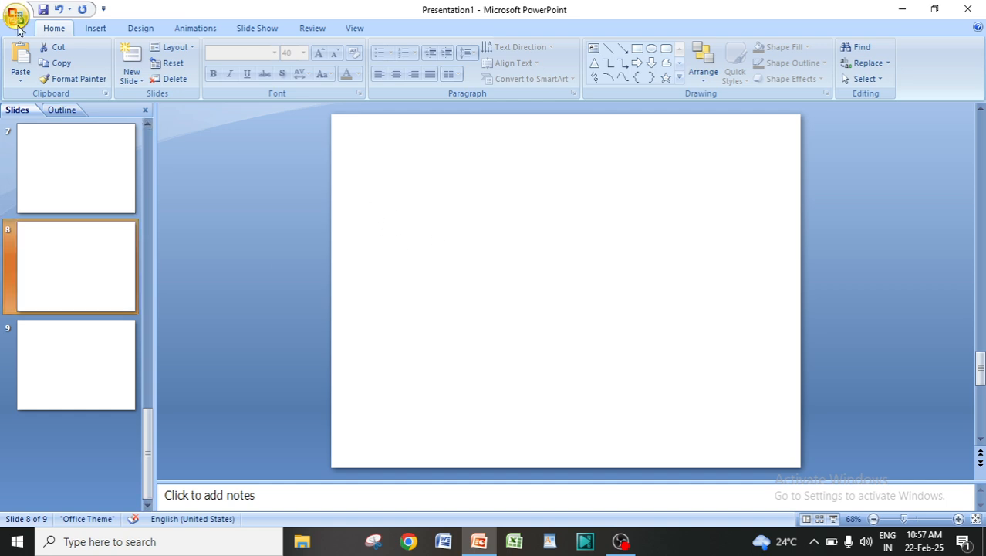
{"action": "left_click", "coordinate": [20, 55]}
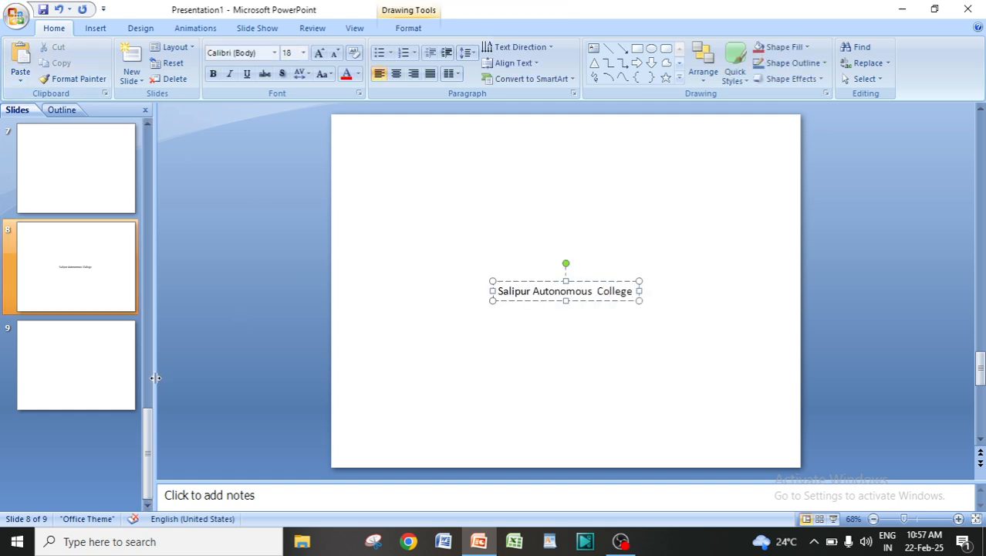
Paste the copied "Salipur Autonomous College" text into slide 6's content placeholder and compare it with the pasted text on slide 8
{"action": "left_click", "coordinate": [67, 251]}
{"action": "scroll", "coordinate": [33, 324], "scroll_direction": "up", "scroll_amount": 2}
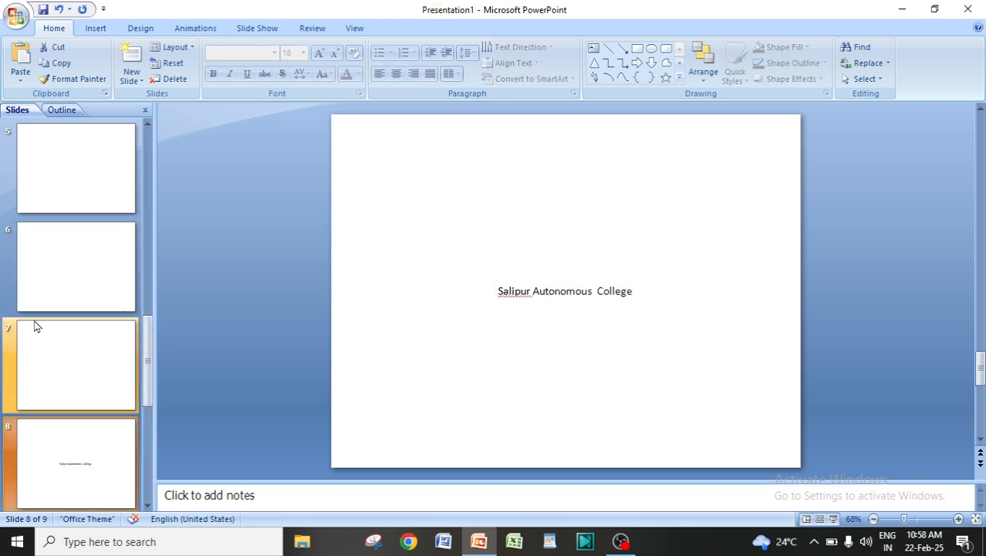
{"action": "left_click", "coordinate": [62, 244]}
{"action": "left_click", "coordinate": [478, 249]}
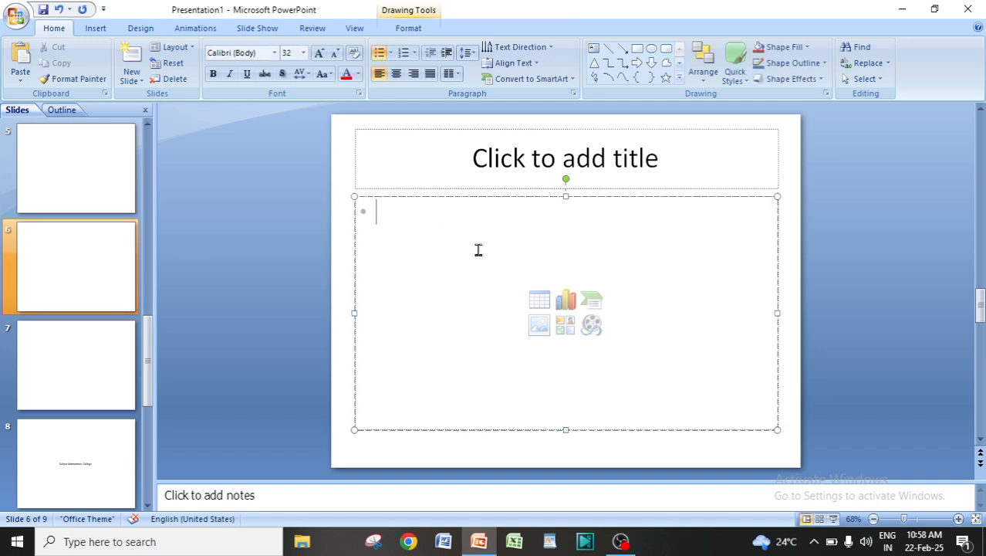
{"action": "left_click", "coordinate": [12, 60]}
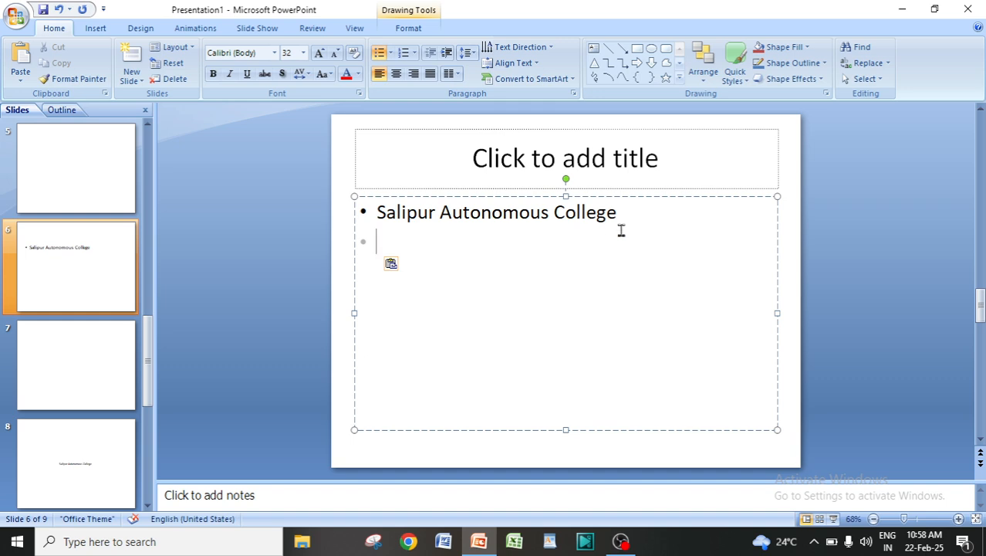
{"action": "left_click", "coordinate": [832, 220]}
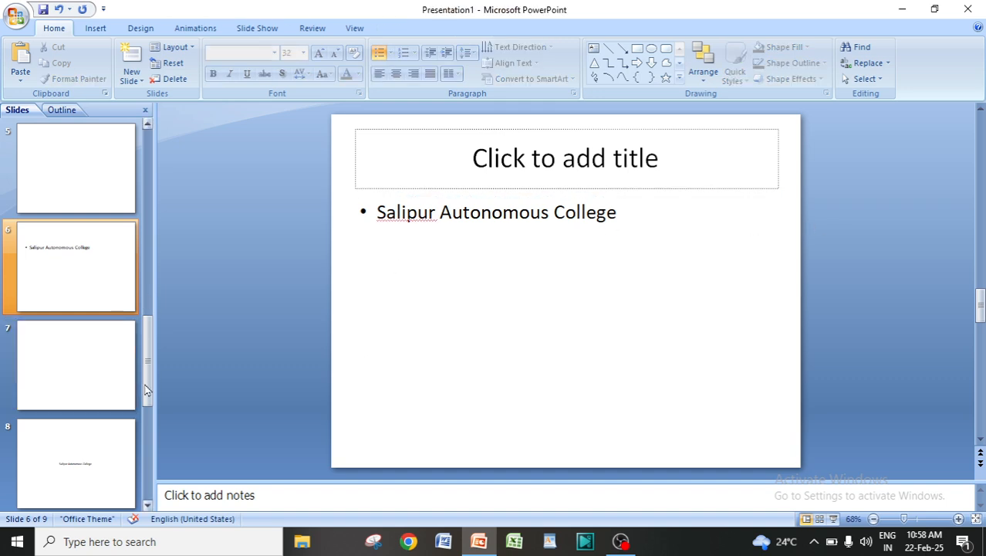
{"action": "left_click", "coordinate": [52, 468]}
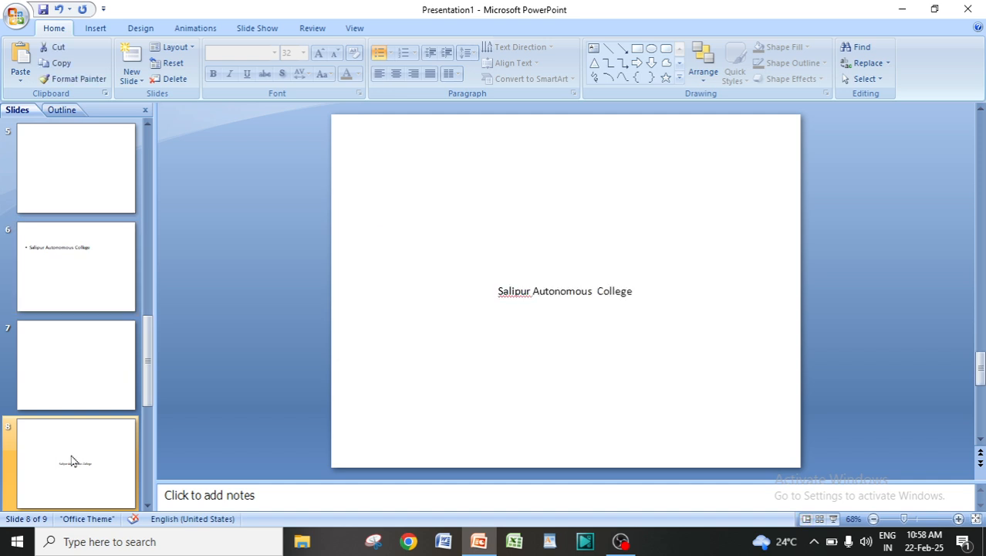
{"action": "left_click", "coordinate": [64, 250]}
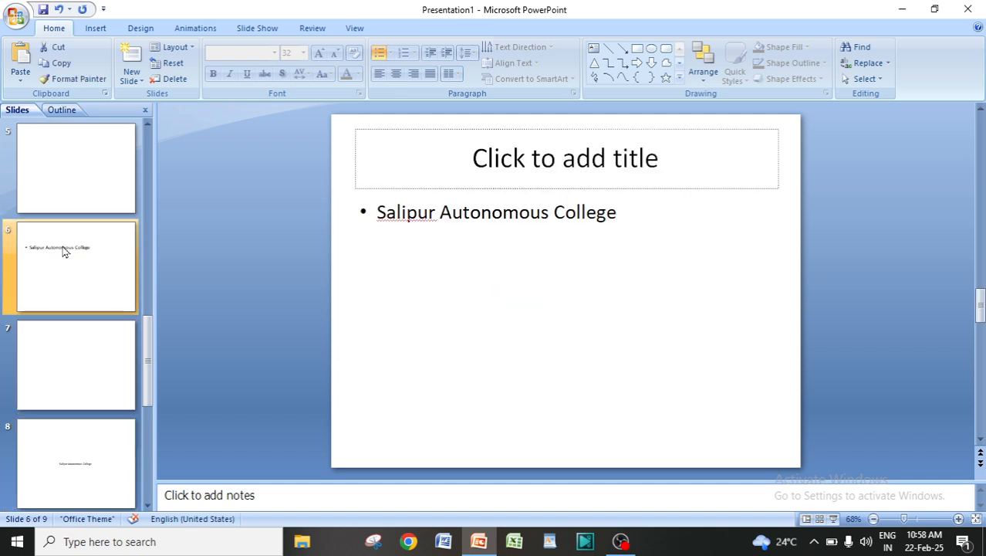
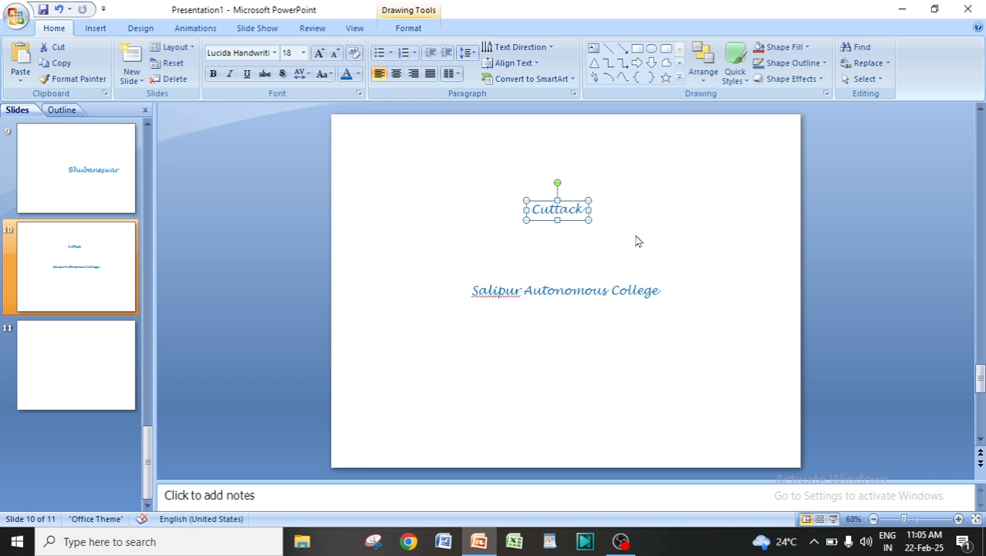
Paste two more copies of "Cuttack" onto slide 10 and place them side by side below "Salipur Autonomous College"
{"action": "left_click", "coordinate": [637, 240]}
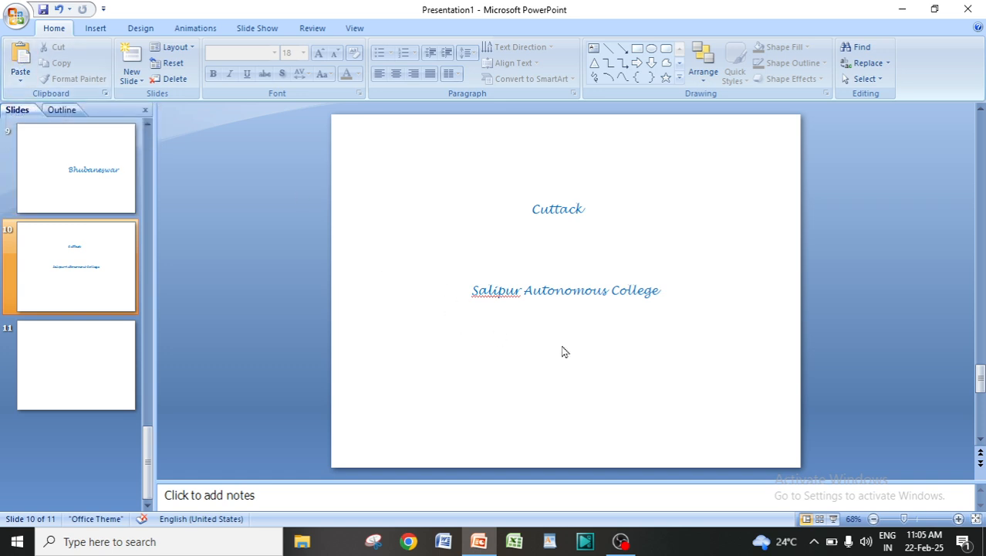
{"action": "left_click", "coordinate": [21, 73]}
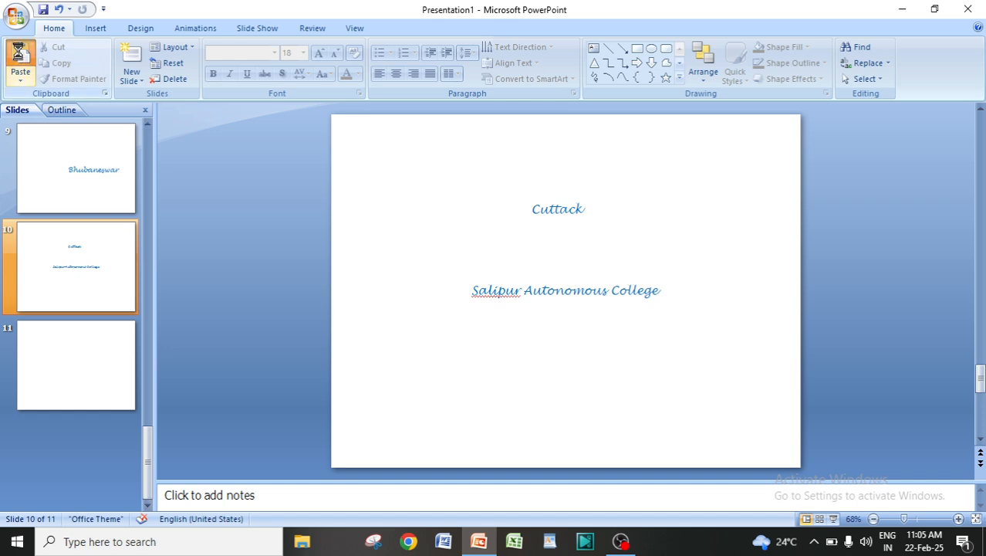
{"action": "left_click_drag", "start_coordinate": [564, 284], "coordinate": [468, 374]}
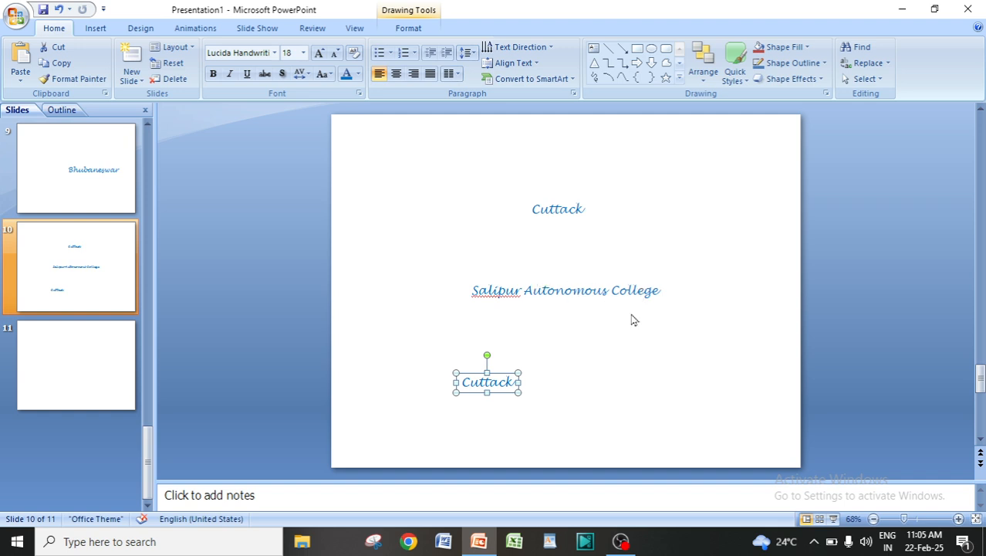
{"action": "left_click", "coordinate": [622, 350]}
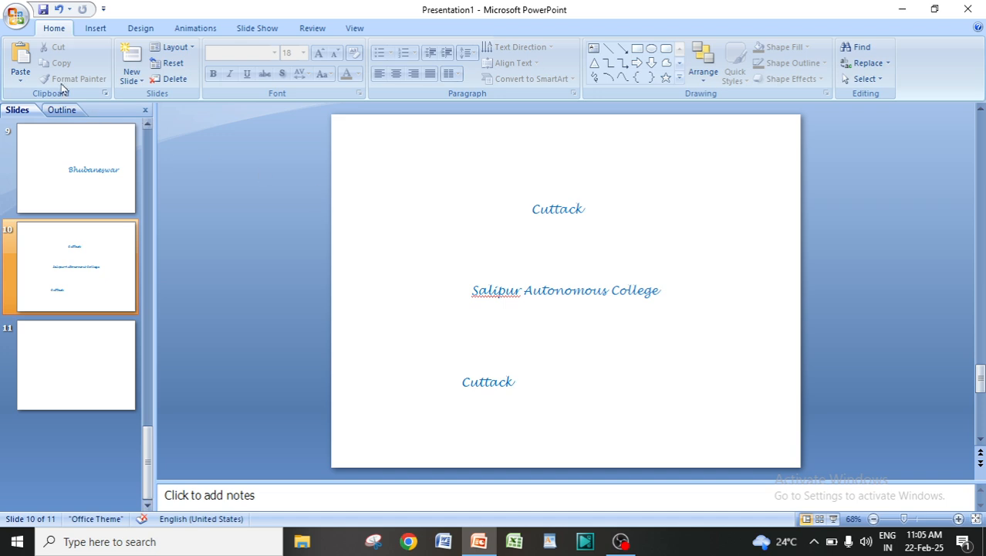
{"action": "left_click", "coordinate": [19, 52]}
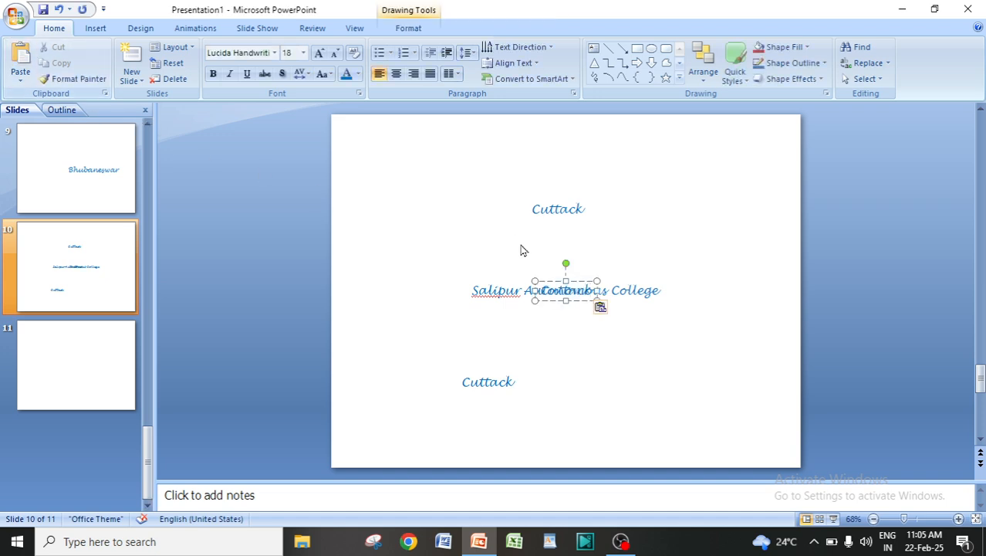
{"action": "left_click_drag", "start_coordinate": [546, 279], "coordinate": [624, 367]}
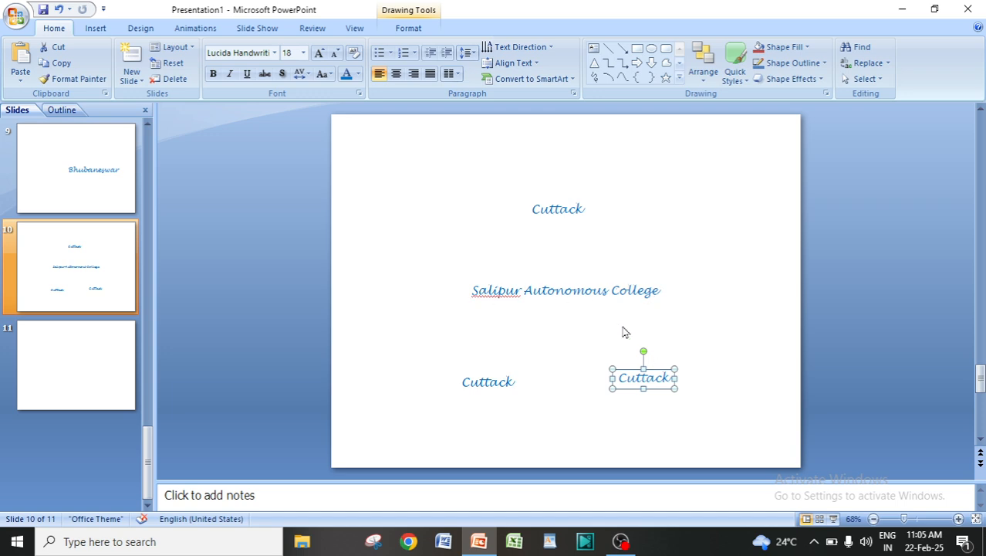
{"action": "left_click", "coordinate": [699, 330]}
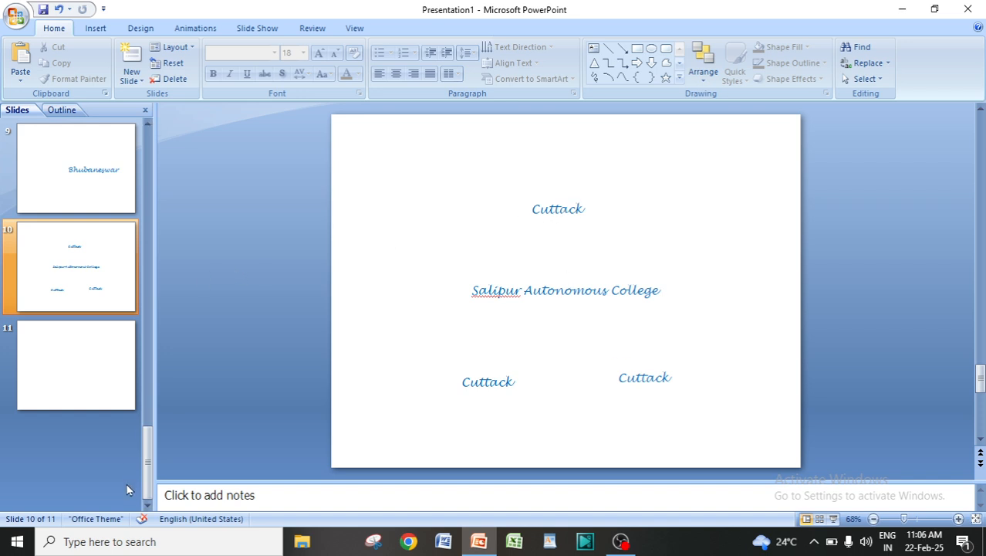
Copy "Bhubaneswar" from slide 9, paste it onto slide 10 and move it to the slide's upper-right area
{"action": "left_click_drag", "start_coordinate": [148, 446], "coordinate": [147, 150]}
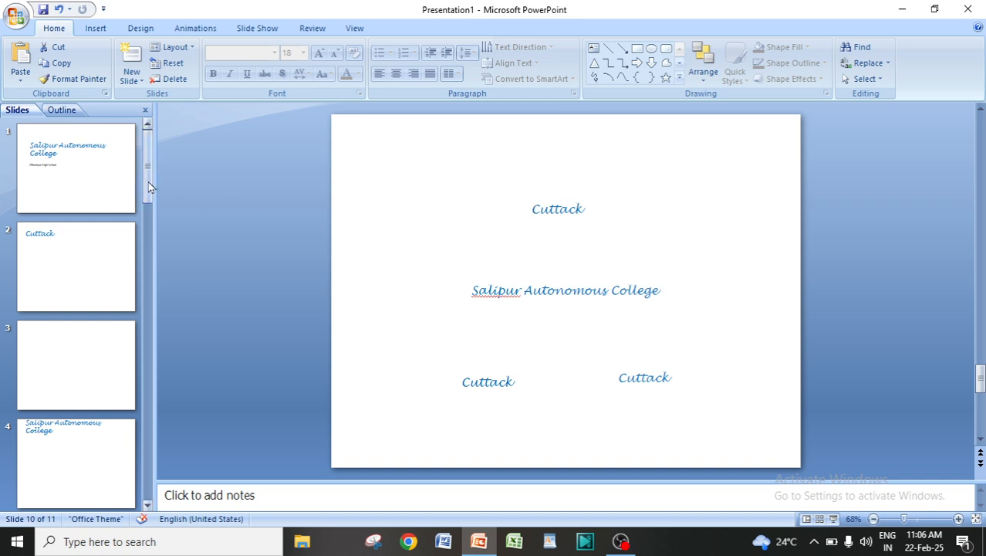
{"action": "left_click_drag", "start_coordinate": [148, 166], "coordinate": [148, 463]}
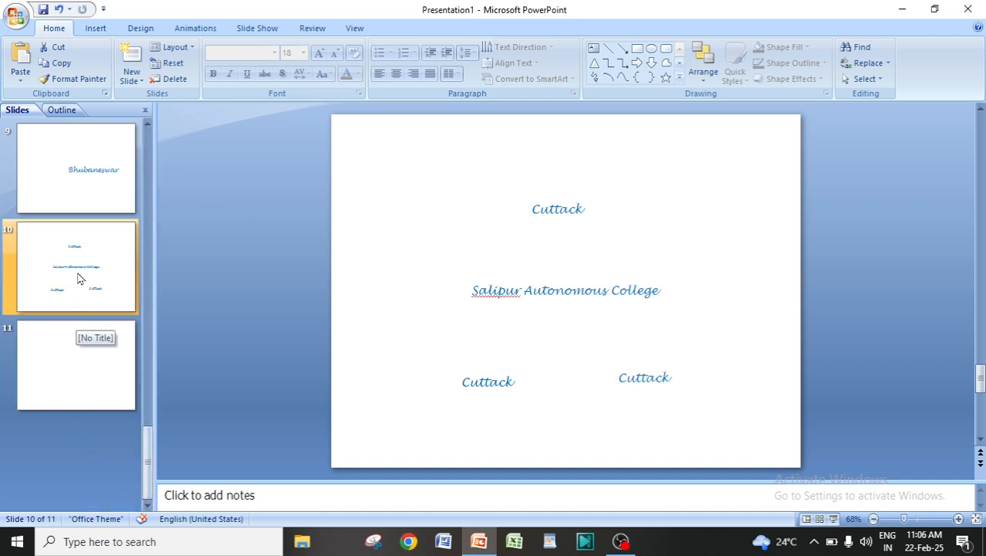
{"action": "left_click", "coordinate": [70, 185]}
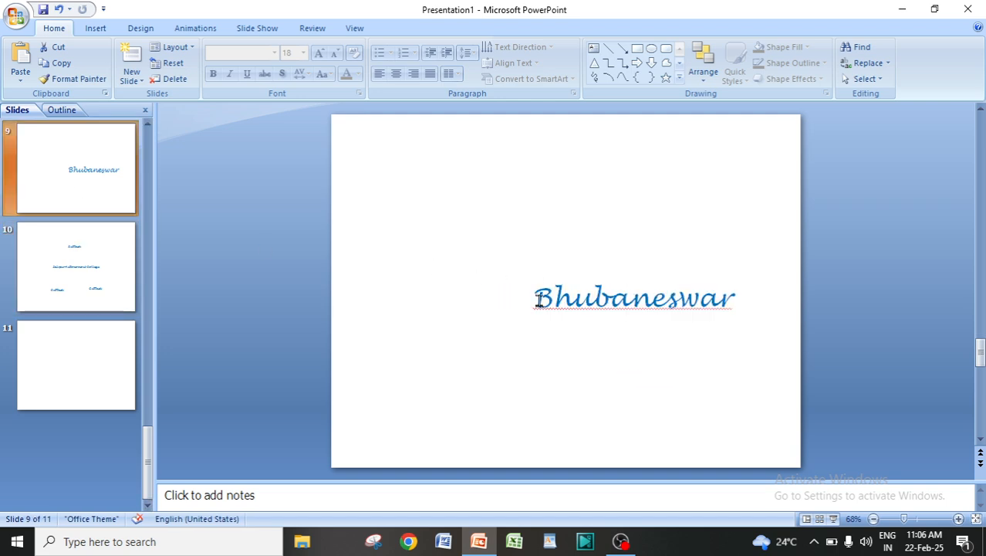
{"action": "left_click_drag", "start_coordinate": [538, 300], "coordinate": [747, 302]}
{"action": "key", "text": "ctrl+c"}
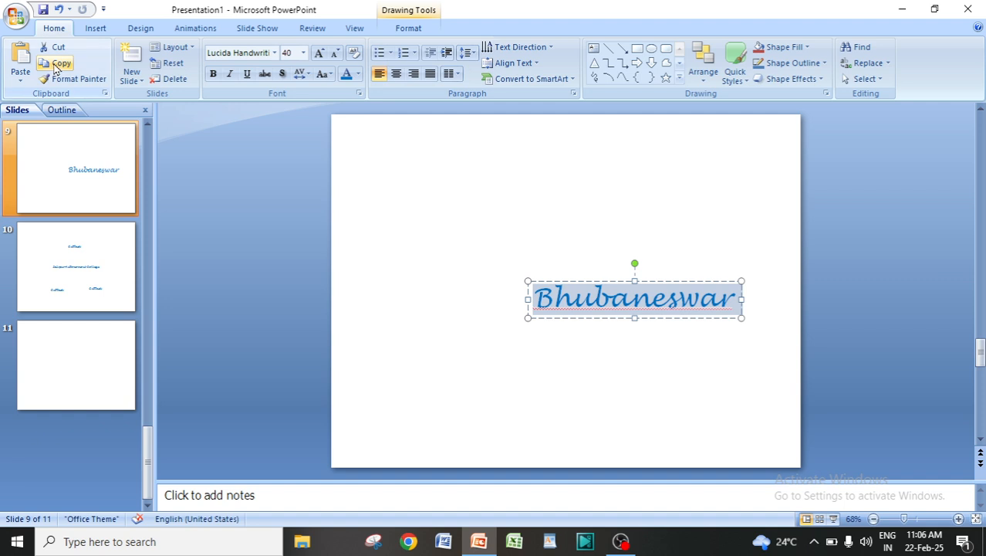
{"action": "left_click", "coordinate": [85, 368]}
{"action": "left_click", "coordinate": [83, 271]}
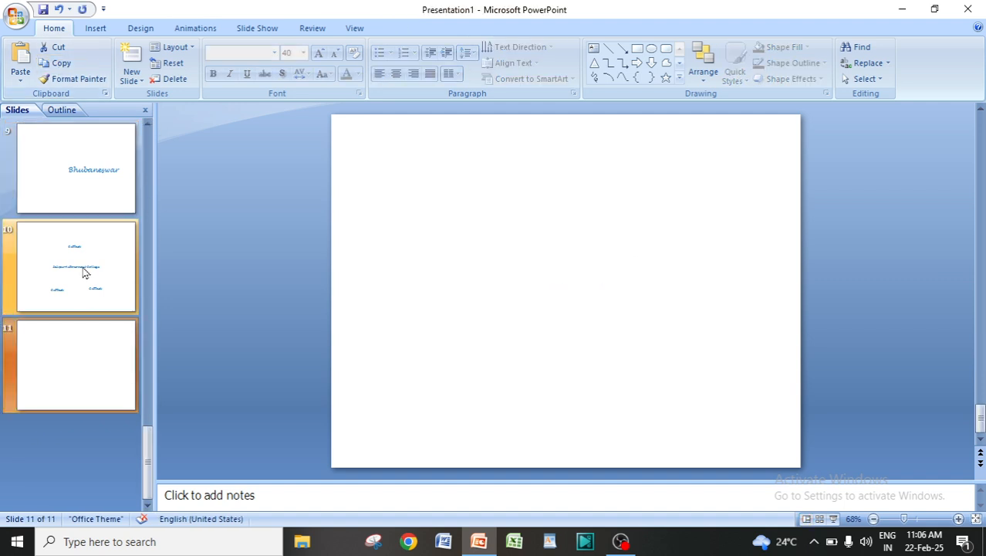
{"action": "left_click", "coordinate": [20, 59]}
{"action": "left_click_drag", "start_coordinate": [565, 285], "coordinate": [713, 175]}
{"action": "left_click", "coordinate": [713, 289]}
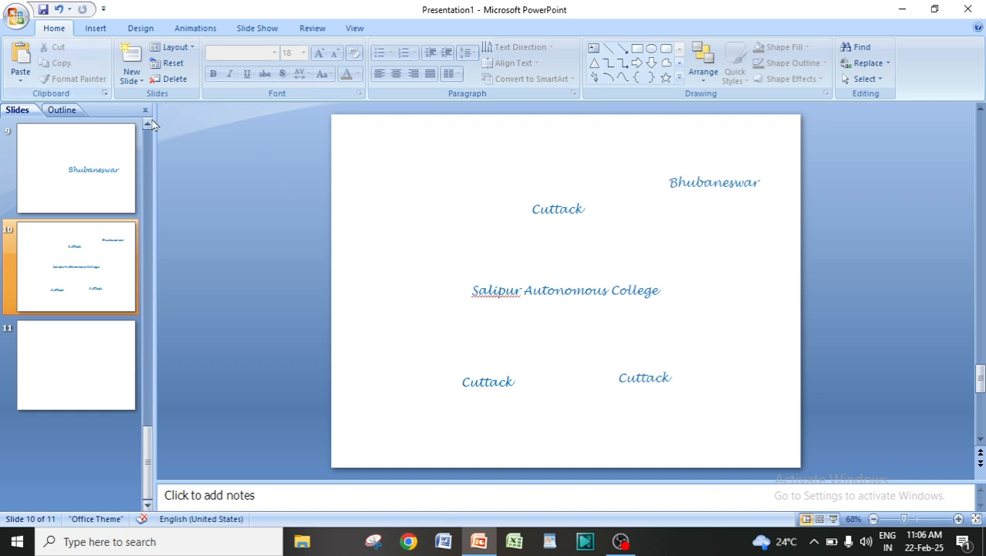
Paste a second "Bhubaneswar" onto slide 10 and place it near the slide's left edge, above the college name
{"action": "left_click", "coordinate": [18, 62]}
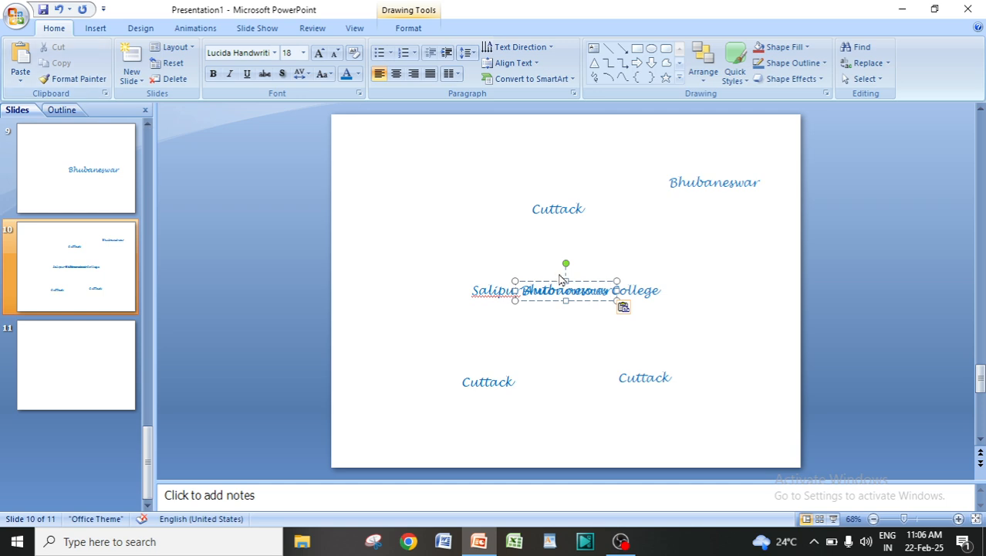
{"action": "left_click_drag", "start_coordinate": [549, 280], "coordinate": [392, 220]}
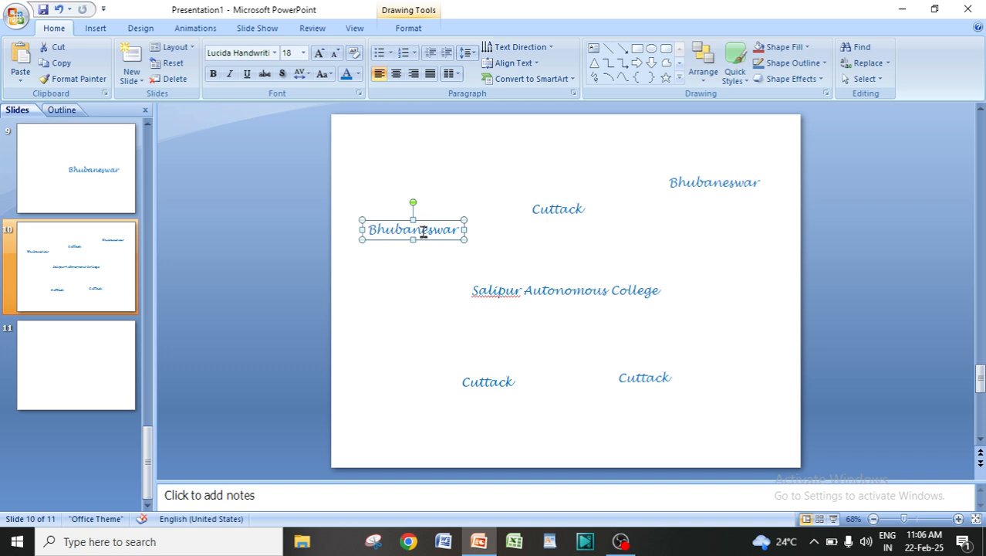
{"action": "left_click", "coordinate": [681, 246]}
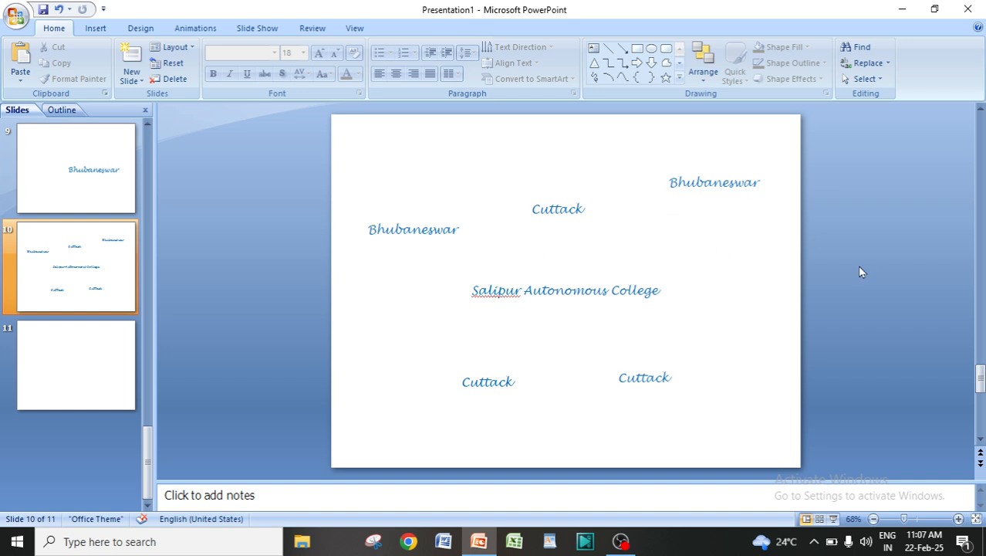
Paste three copies of "Bhubaneswar" onto the blank slide 11 and spread them across the slide's upper half
{"action": "left_click", "coordinate": [110, 367]}
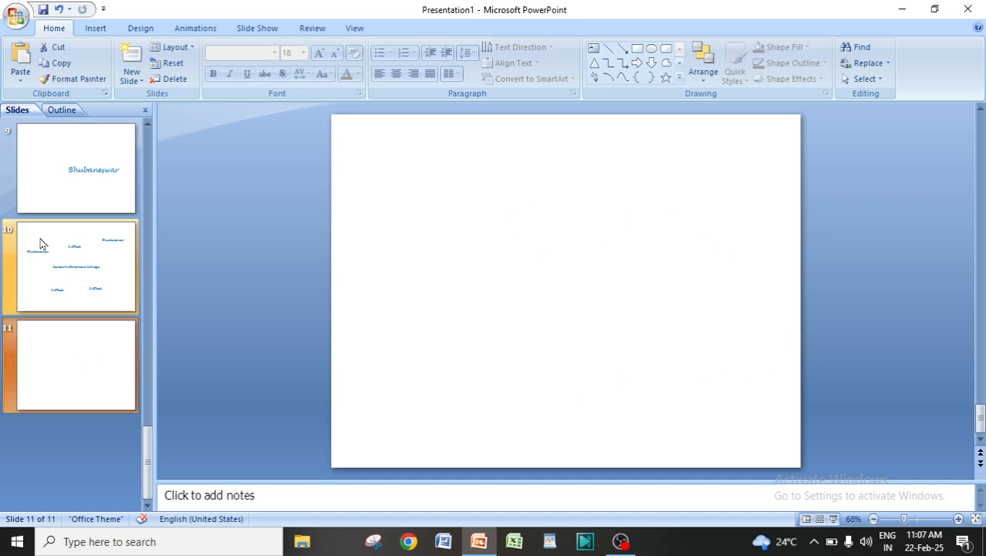
{"action": "left_click", "coordinate": [22, 58]}
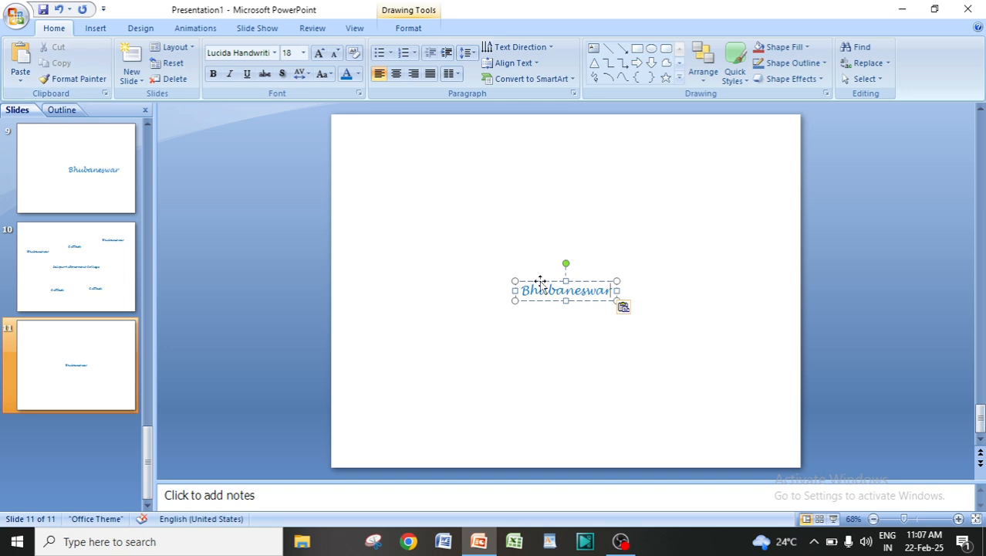
{"action": "left_click_drag", "start_coordinate": [540, 284], "coordinate": [513, 152]}
{"action": "left_click", "coordinate": [527, 297]}
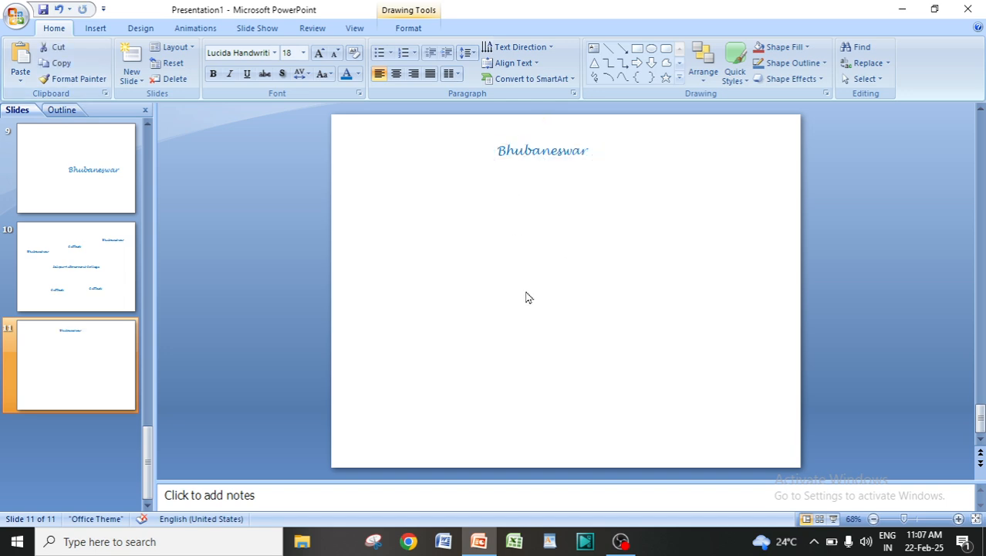
{"action": "left_click", "coordinate": [20, 61]}
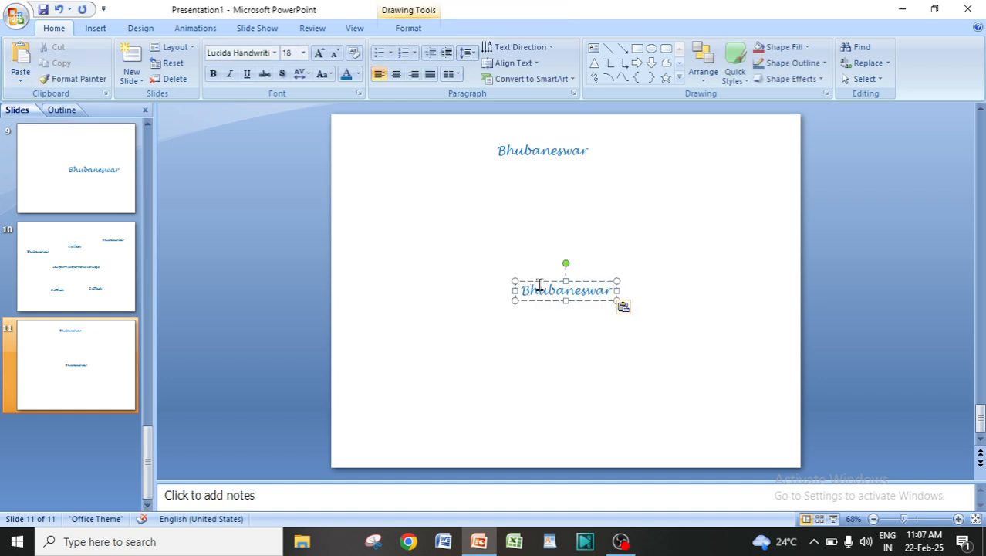
{"action": "left_click_drag", "start_coordinate": [541, 284], "coordinate": [462, 214]}
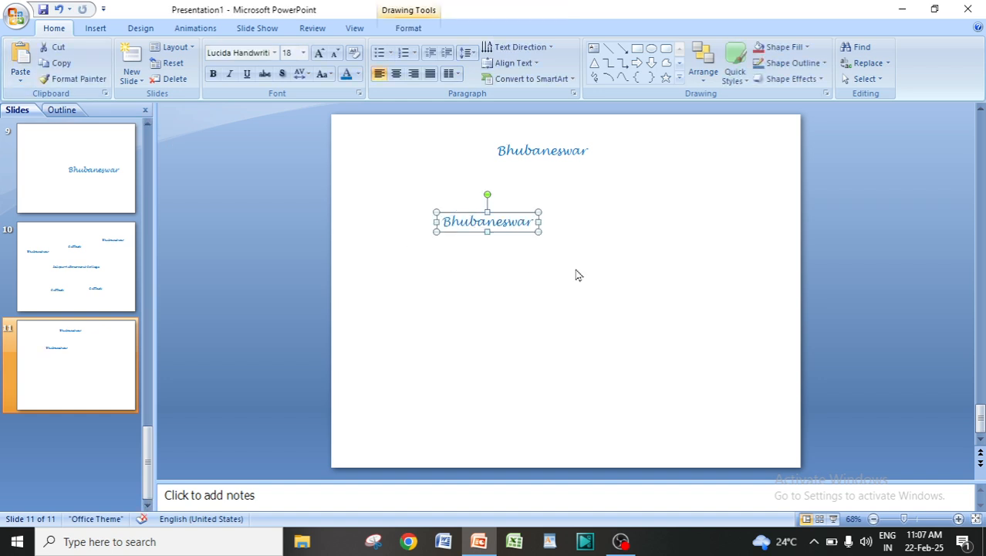
{"action": "left_click", "coordinate": [506, 297]}
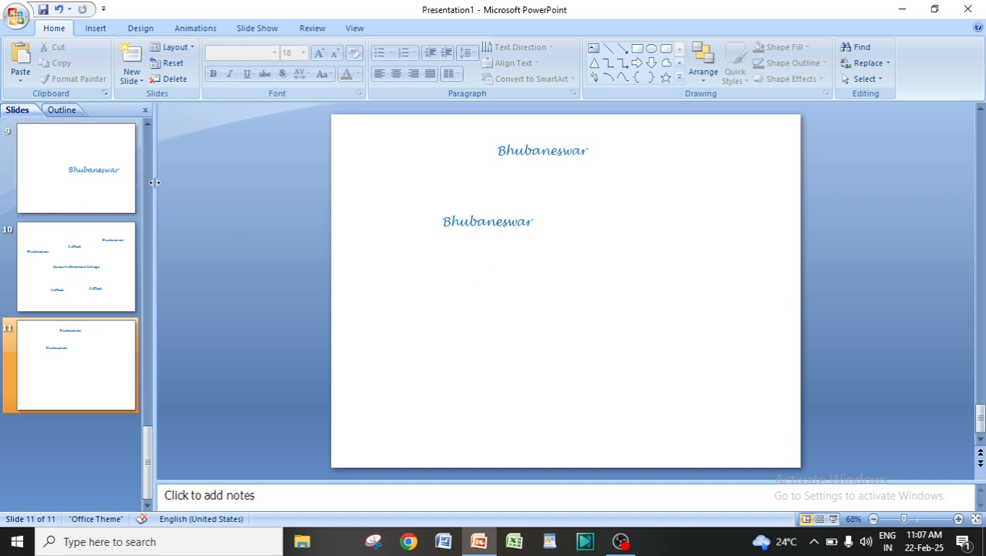
{"action": "left_click", "coordinate": [10, 55]}
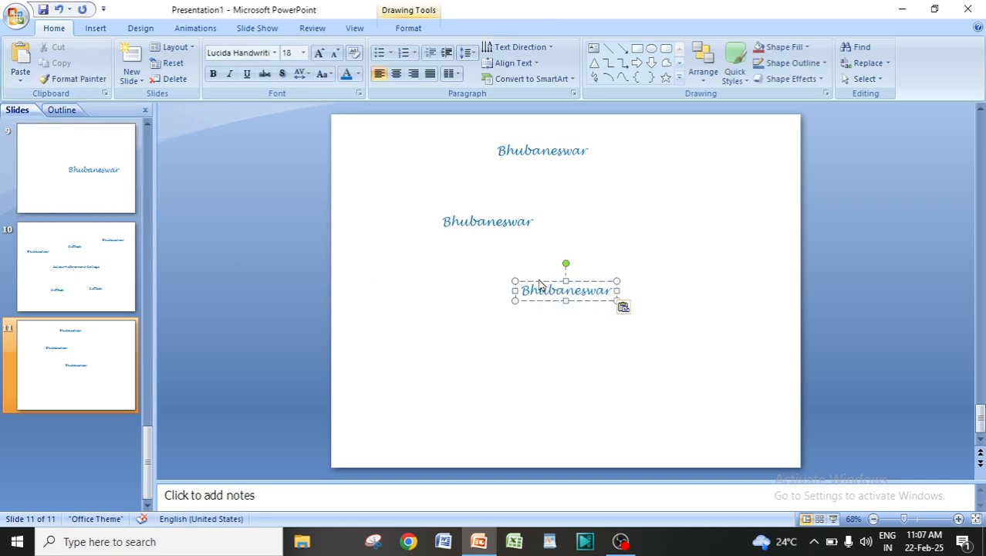
{"action": "left_click_drag", "start_coordinate": [539, 280], "coordinate": [656, 188]}
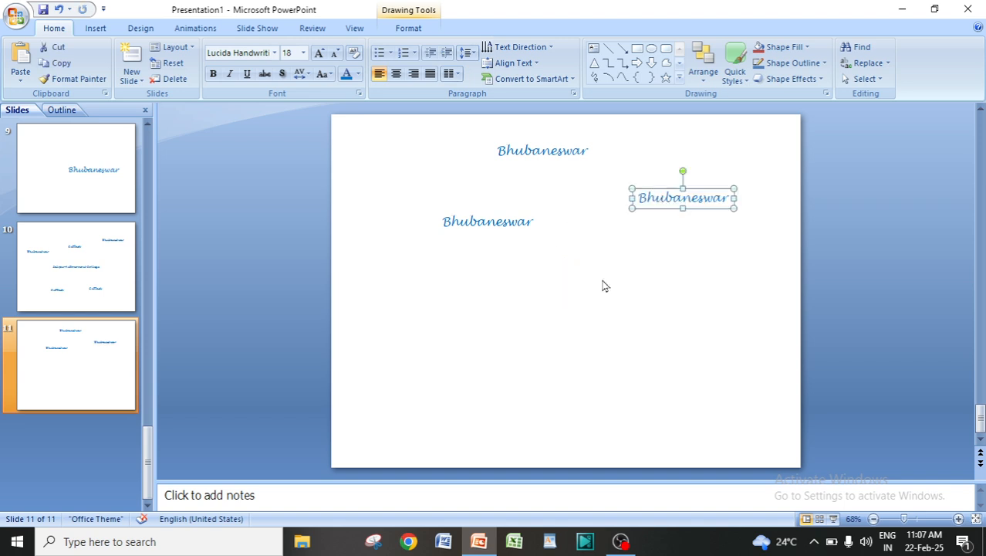
{"action": "left_click", "coordinate": [544, 340]}
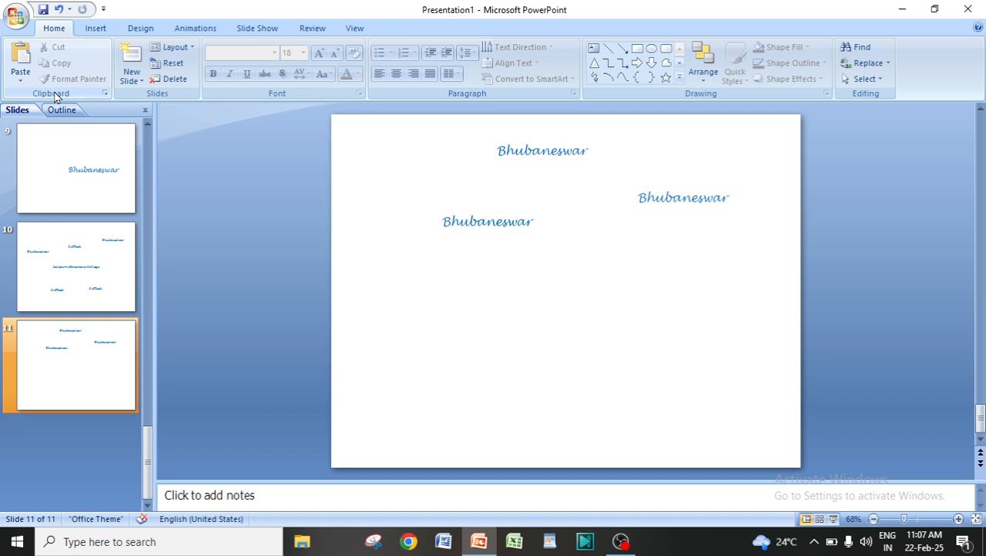
Show the Office Clipboard and clear all of its collected items
{"action": "left_click", "coordinate": [105, 94]}
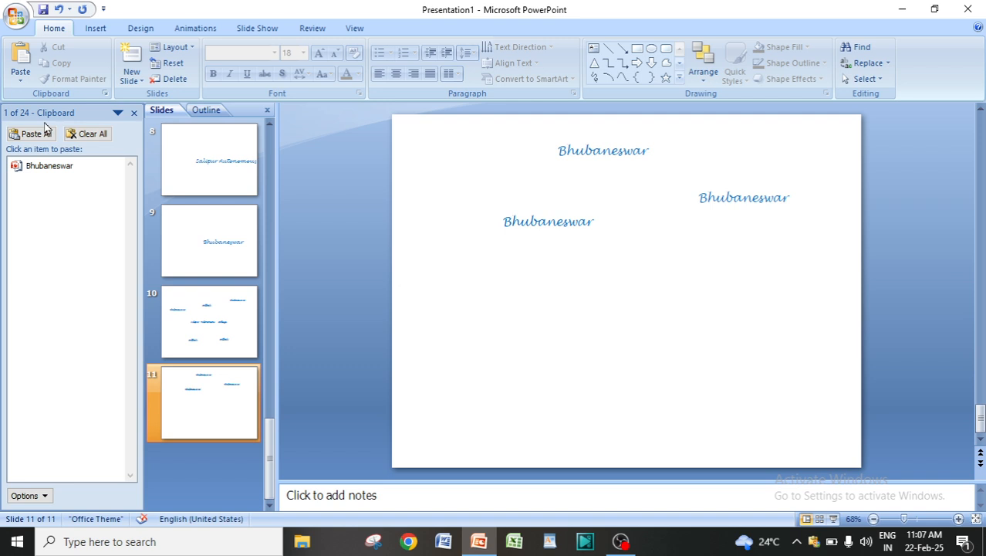
{"action": "left_click", "coordinate": [85, 133]}
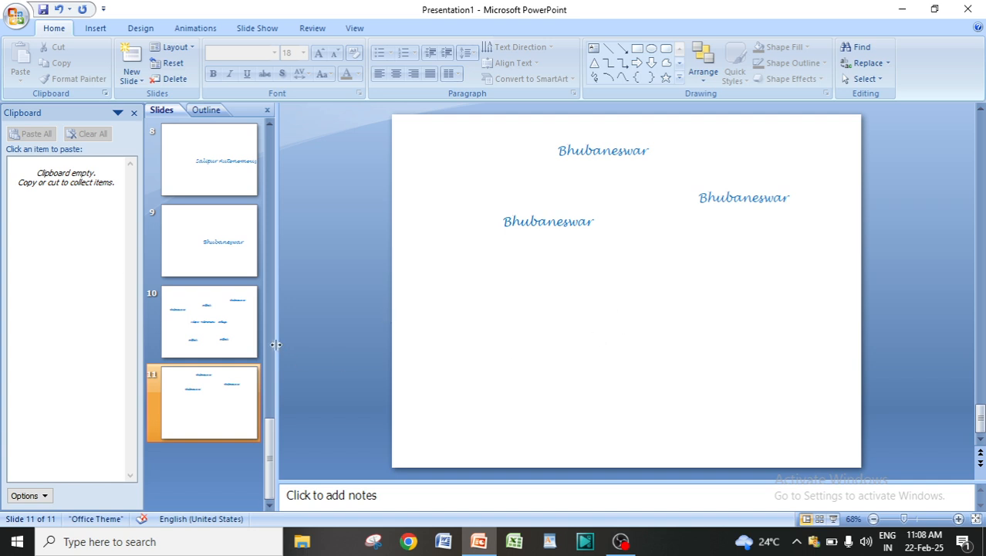
Copy the "Salipur Autonomous College" text from slide 1 so that the Office Clipboard collects it
{"action": "left_click", "coordinate": [229, 330]}
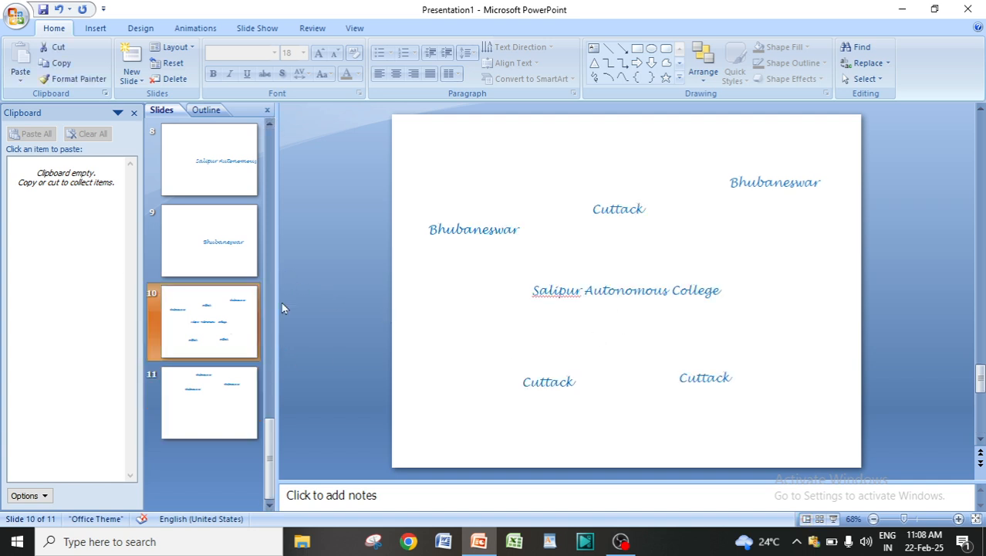
{"action": "left_click_drag", "start_coordinate": [269, 456], "coordinate": [253, 153]}
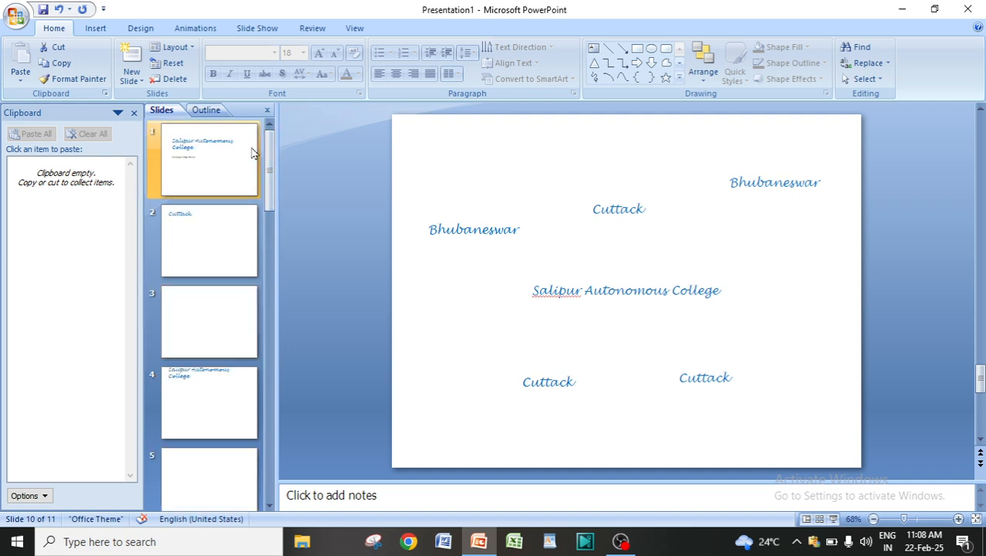
{"action": "left_click", "coordinate": [197, 162]}
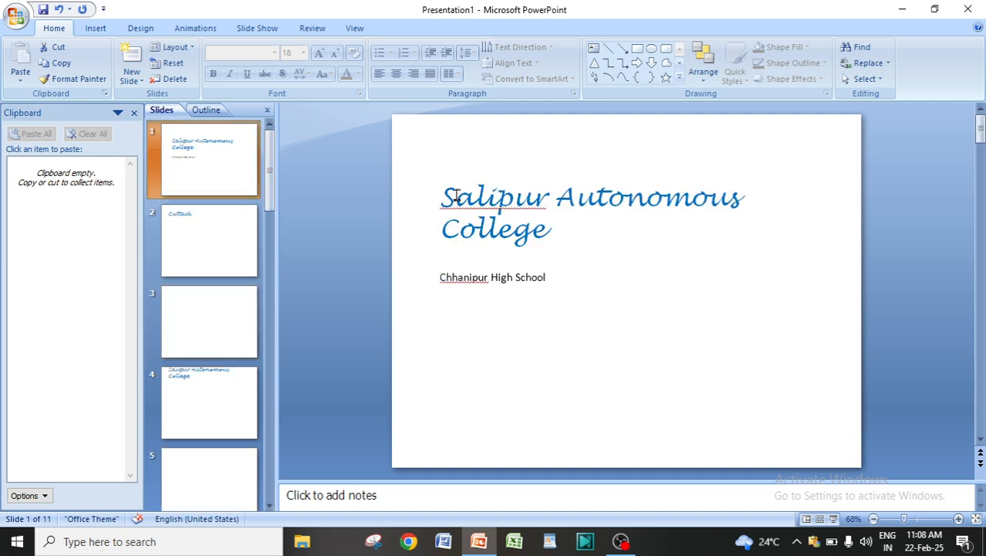
{"action": "left_click_drag", "start_coordinate": [446, 195], "coordinate": [557, 225]}
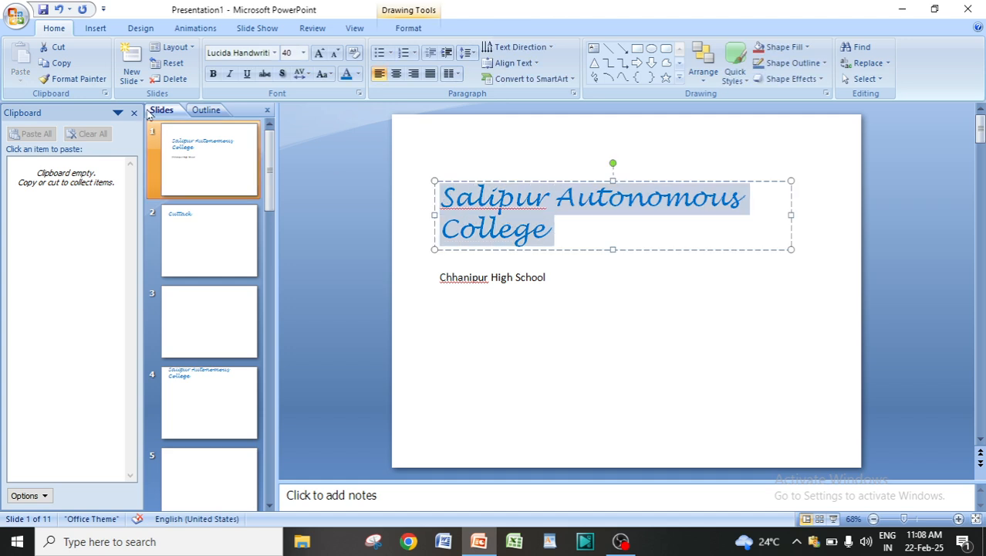
{"action": "left_click", "coordinate": [58, 65]}
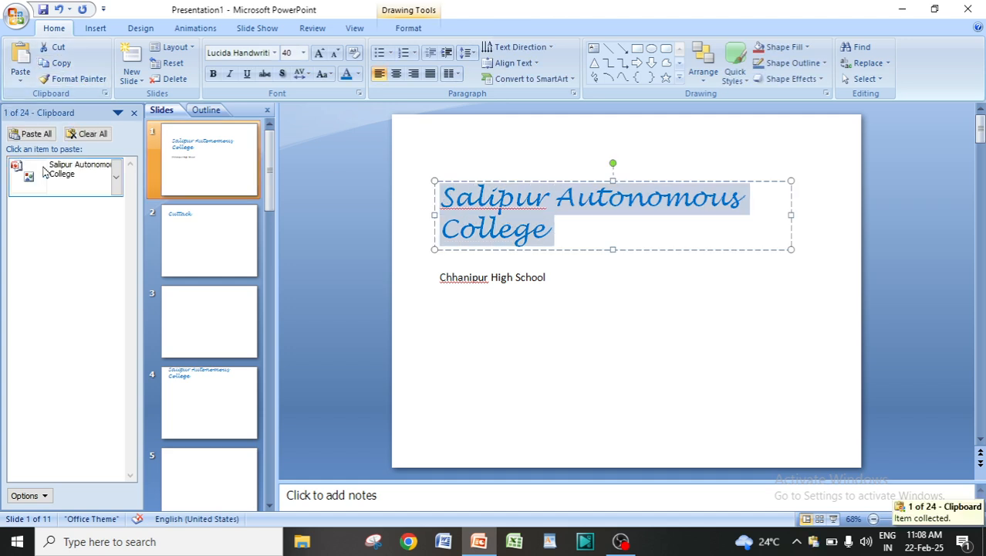